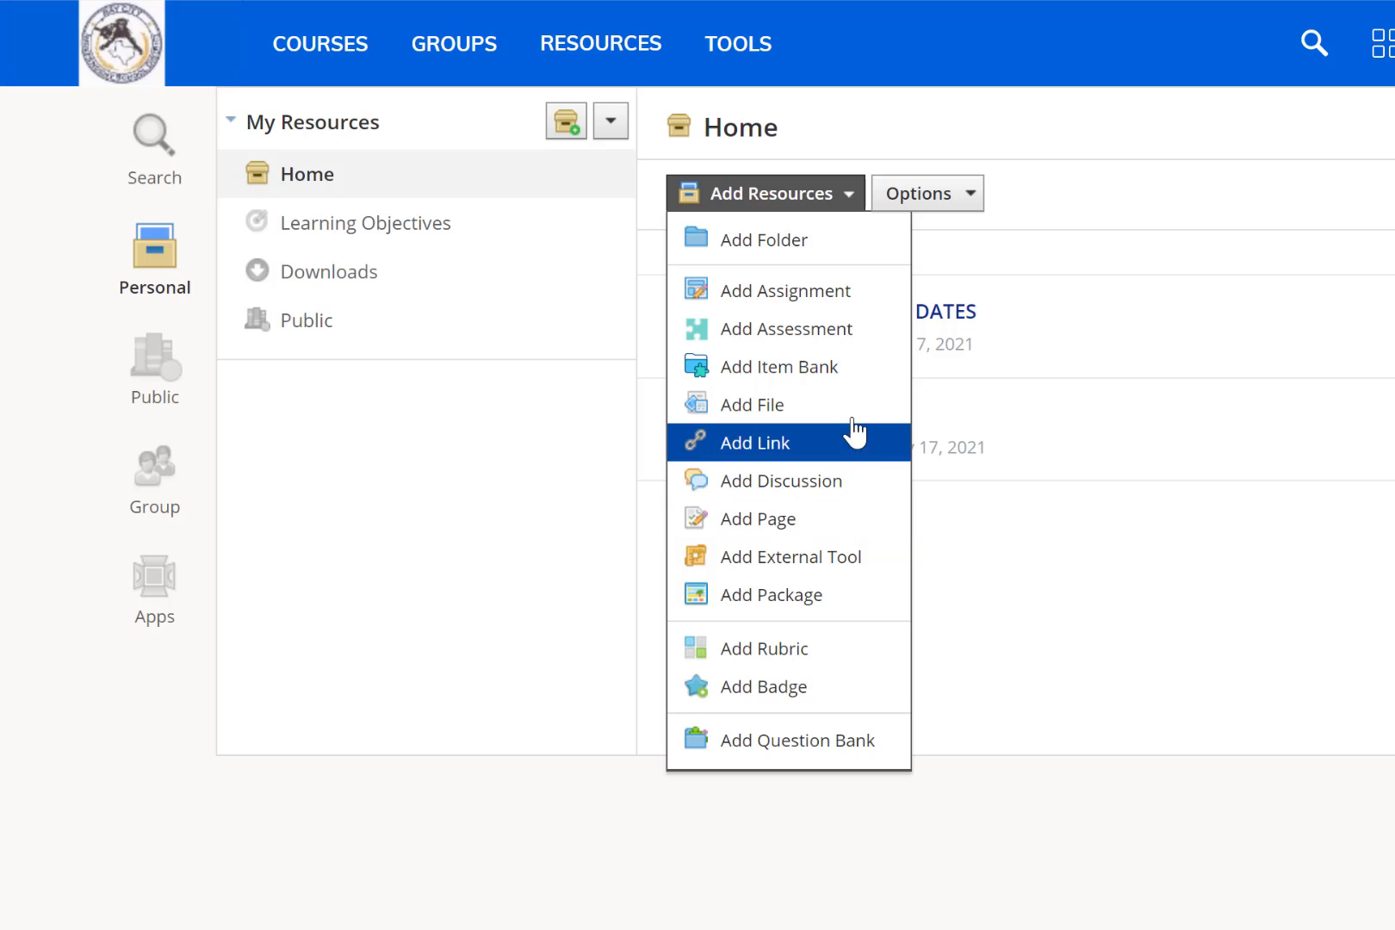
Create a purple folder named Friday Warm Ups in the personal resources Home
left_click(827, 258)
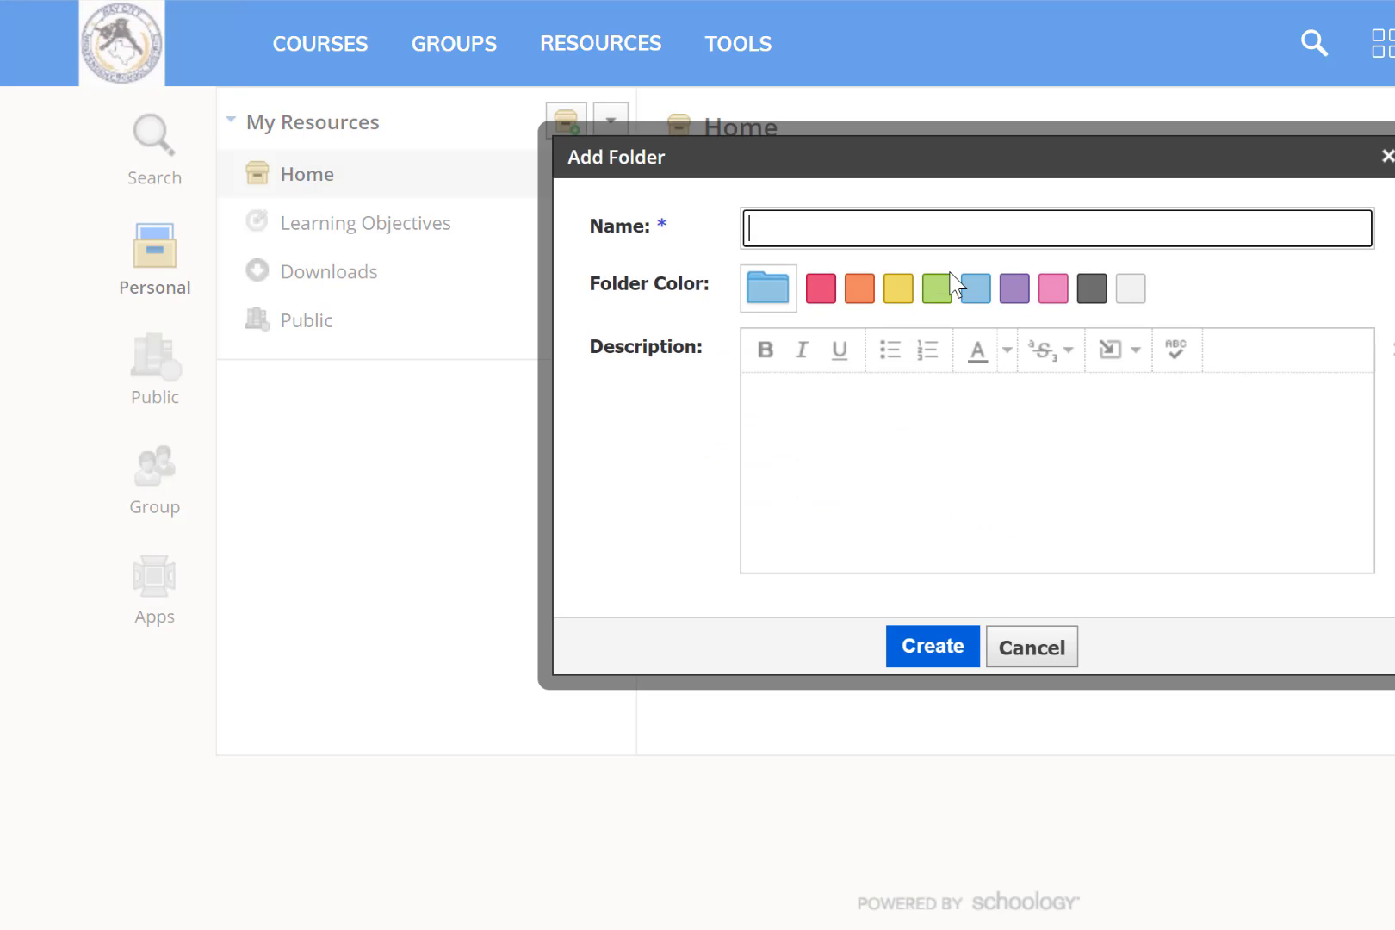
type("Friday Warm Ups")
left_click(1014, 288)
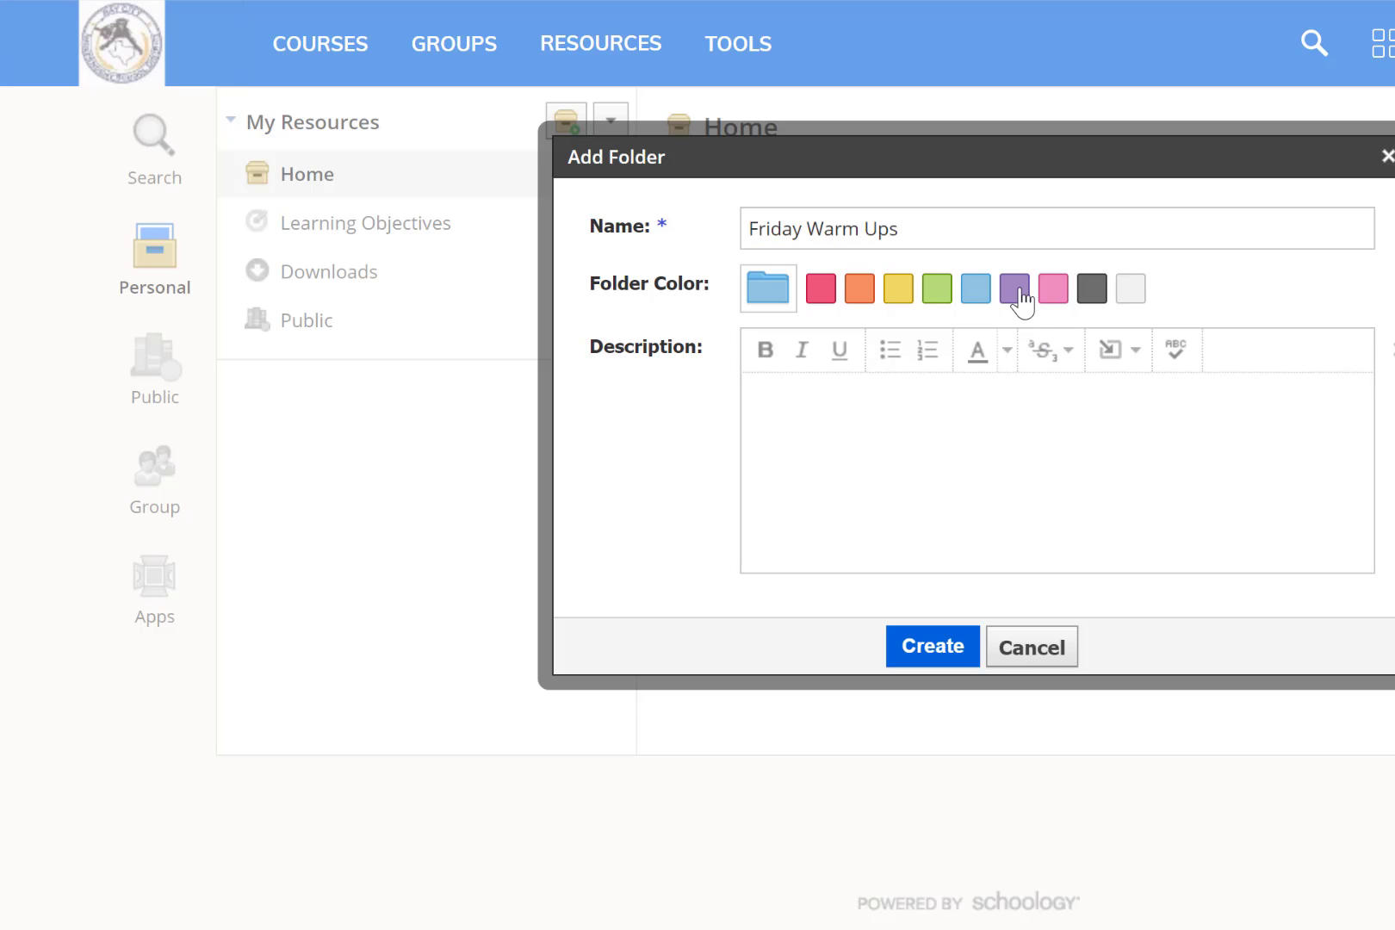
left_click(930, 662)
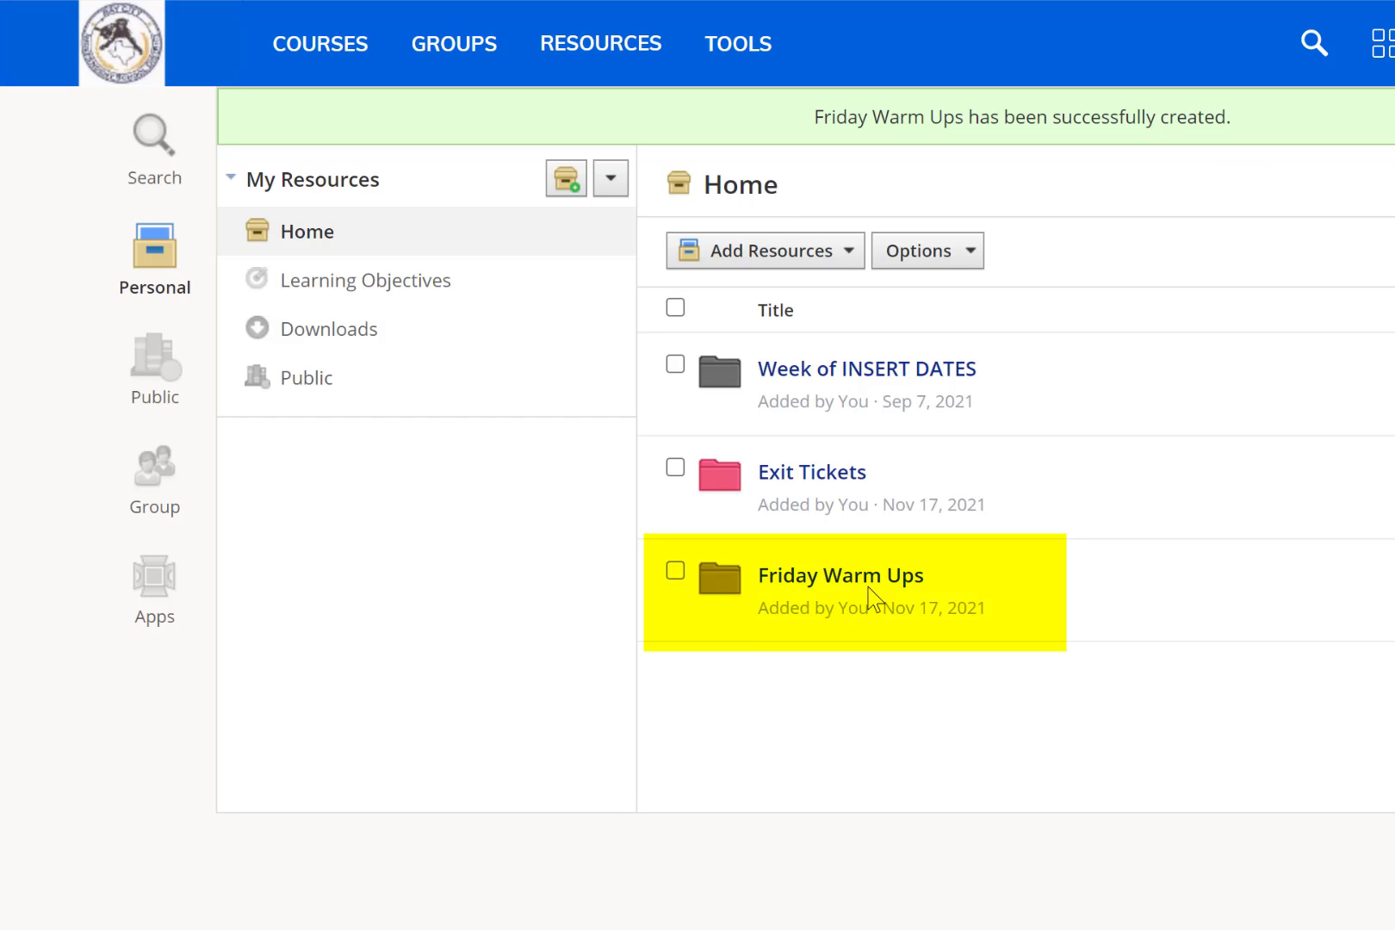
Add an assignment named Resource 1 inside the Friday Warm Ups folder, keeping 100 max points
left_click(921, 576)
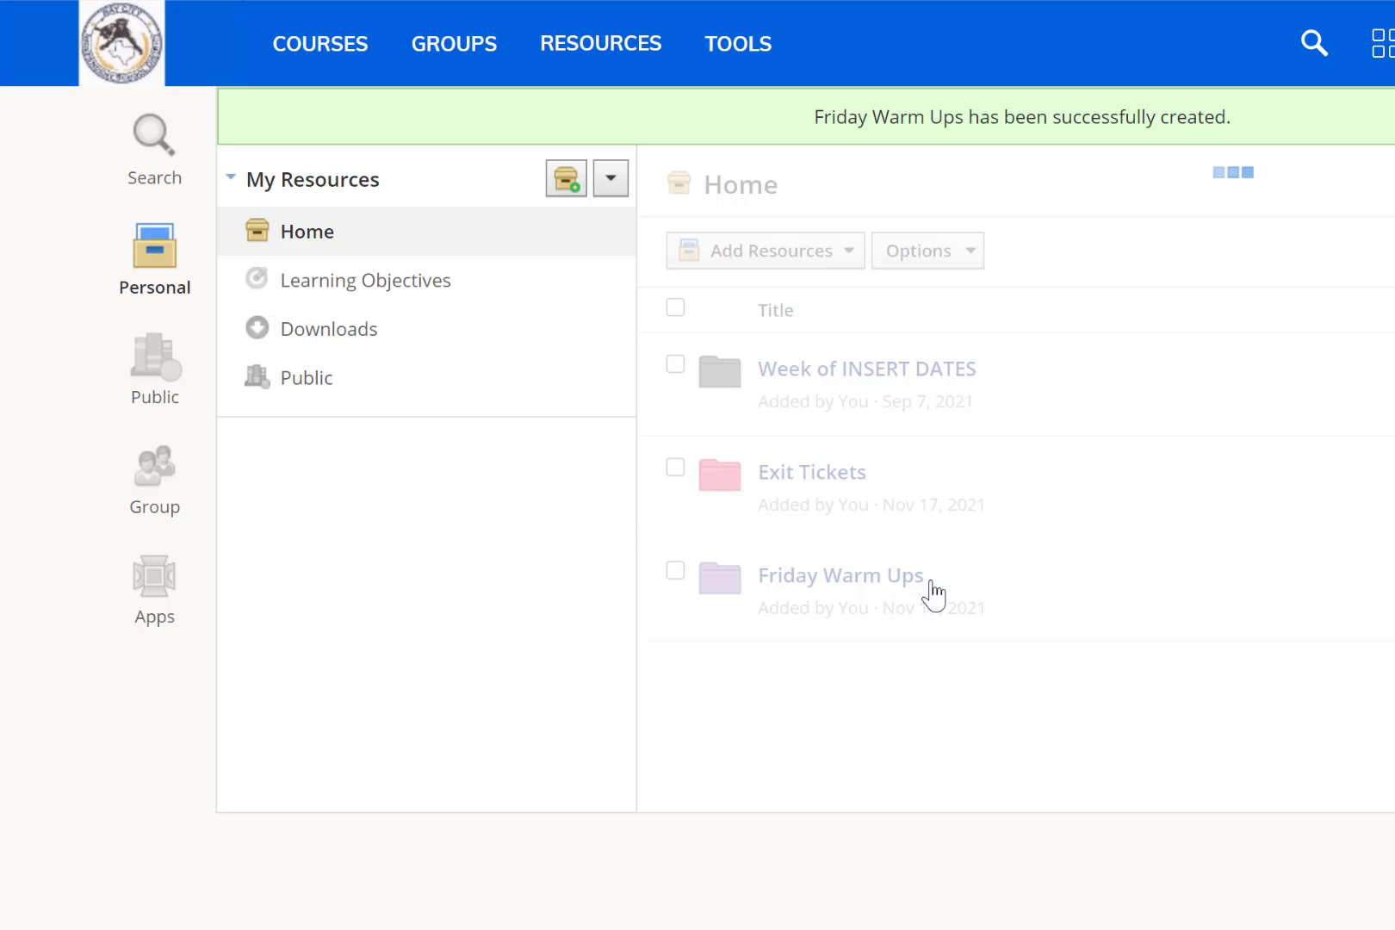
left_click(832, 280)
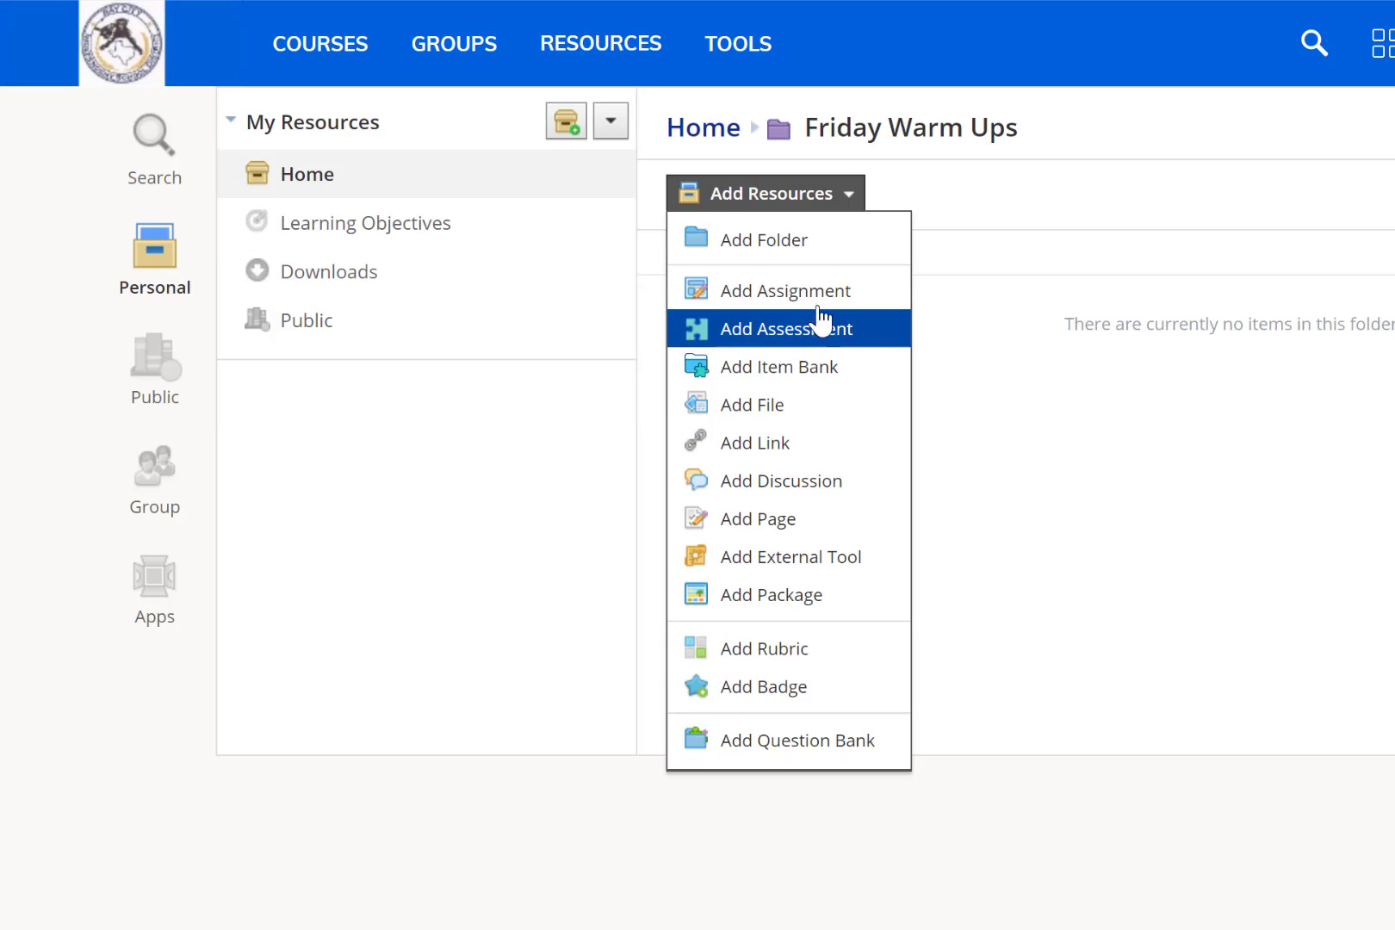
left_click(822, 293)
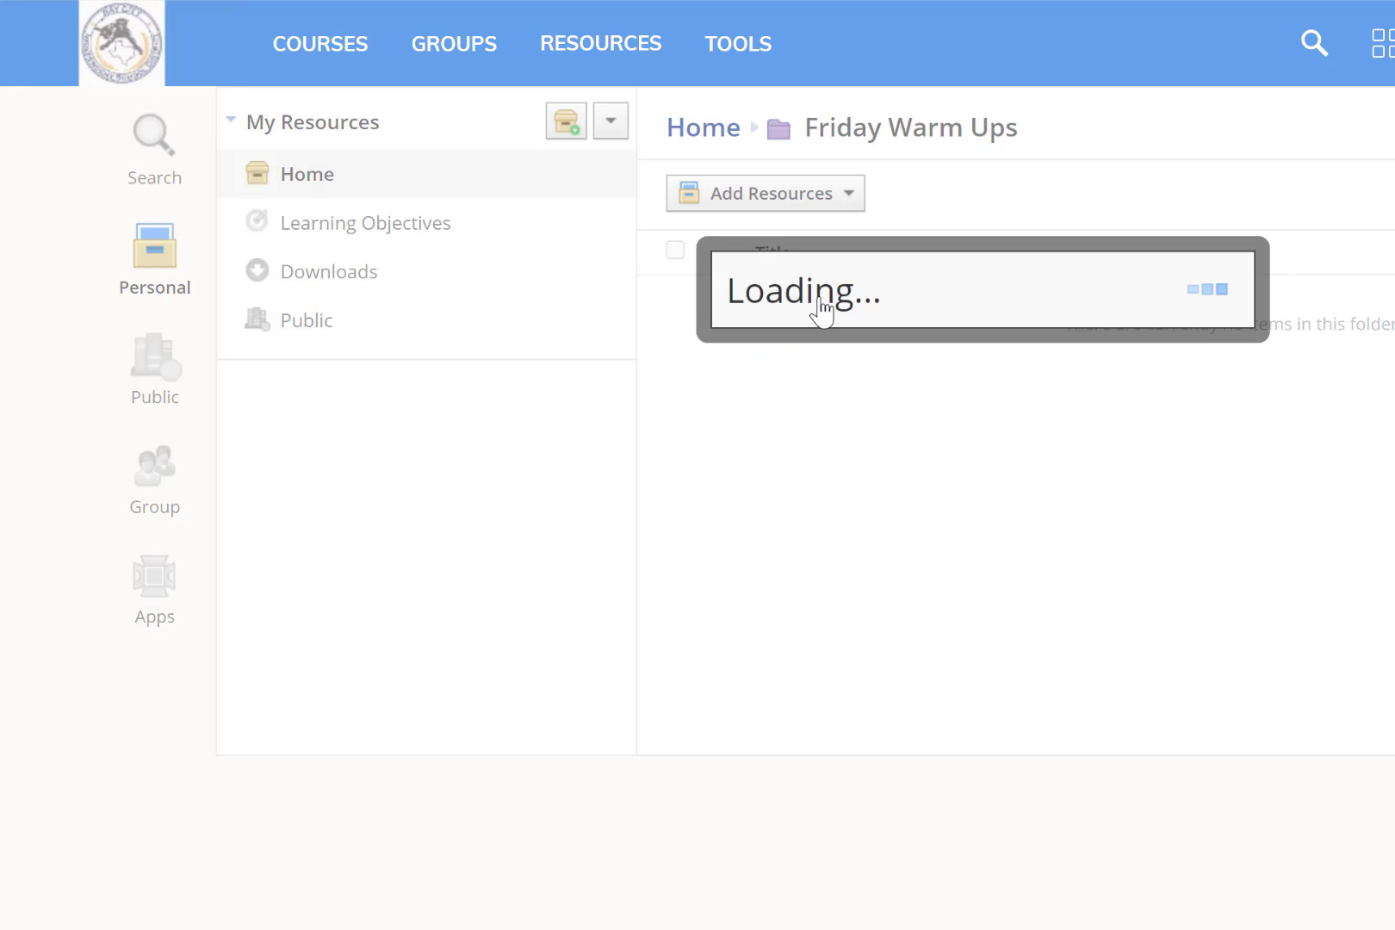
key("Down")
key("Up")
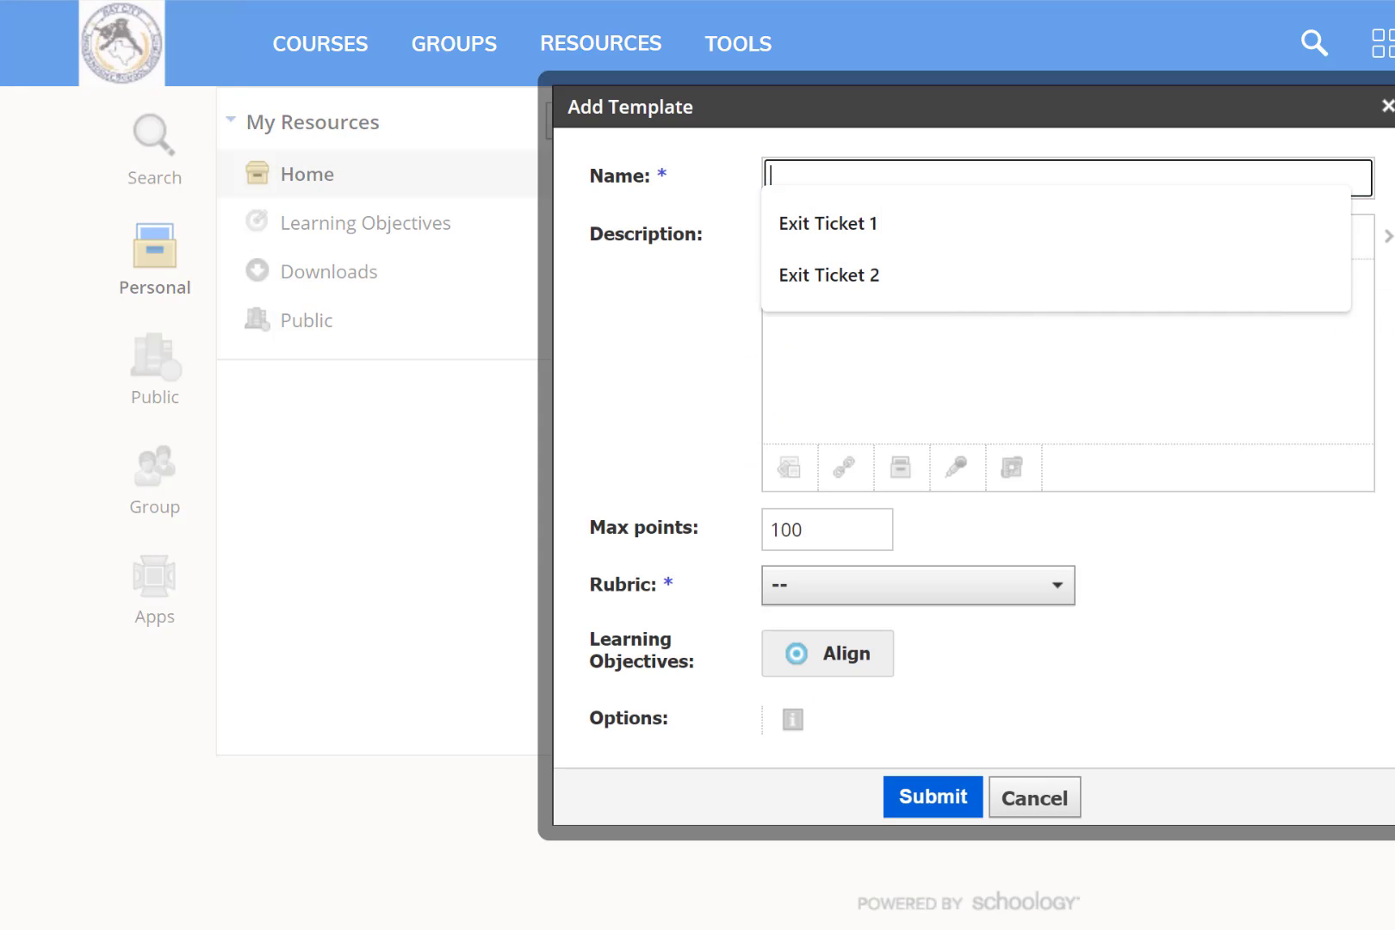
type("Resource 1")
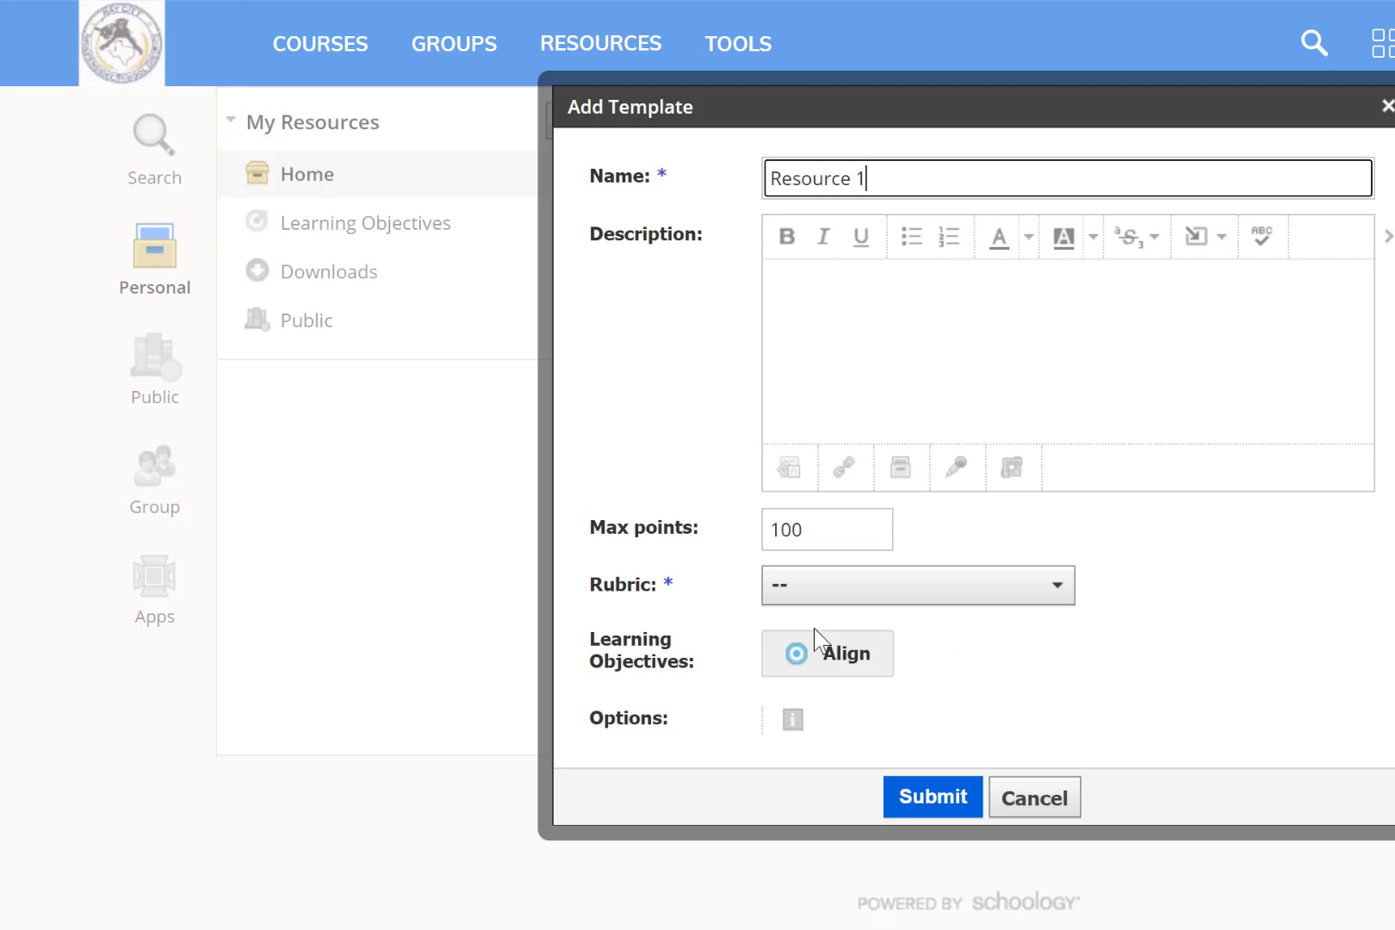
left_click(947, 814)
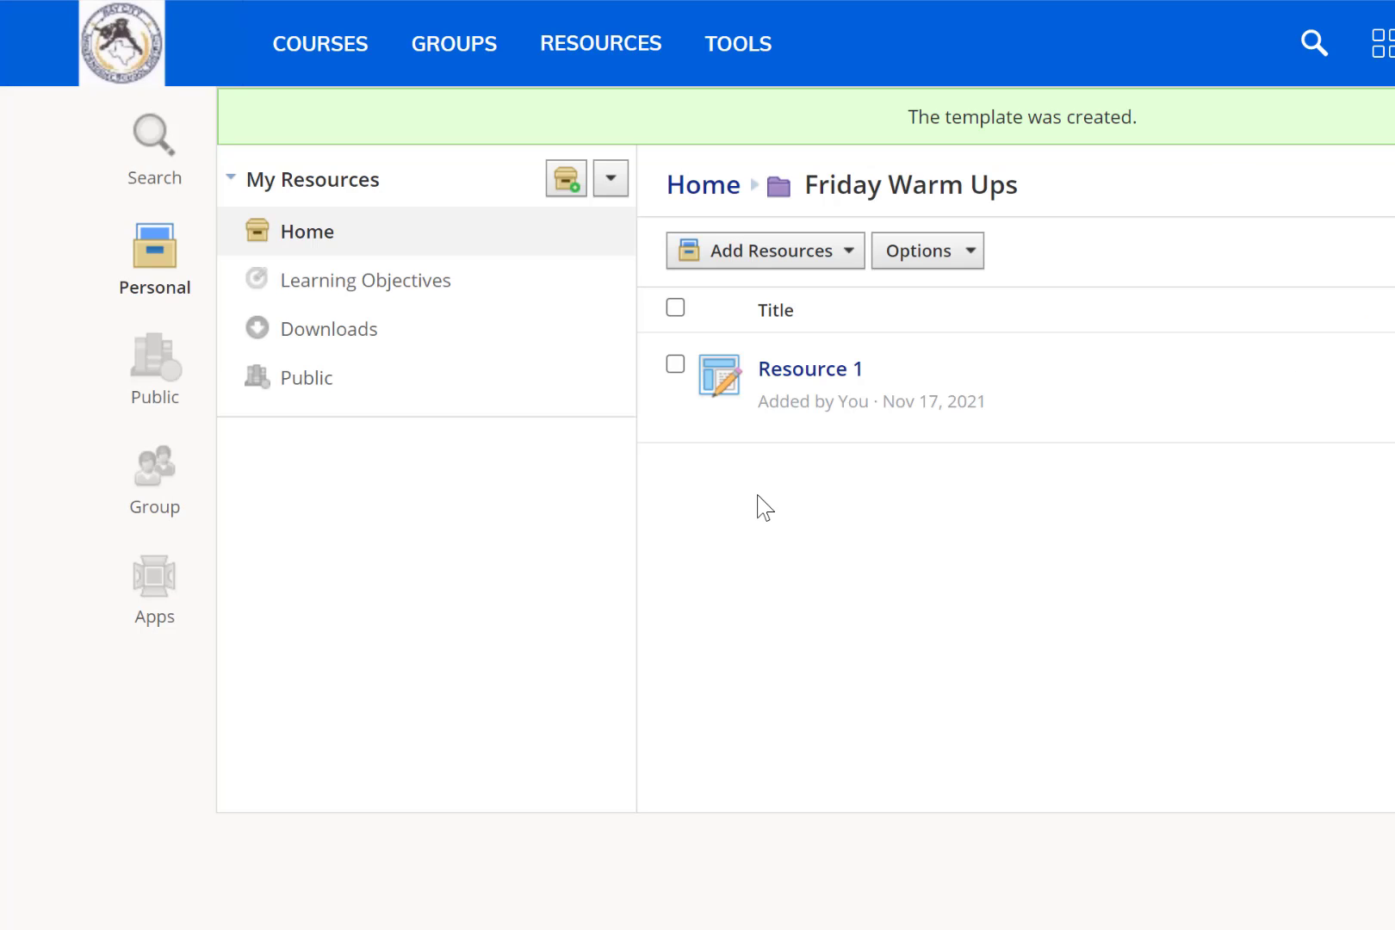
Add an assessment named Friday Assessment to the Friday Warm Ups folder, check the folder's contents and return to Home
left_click(820, 273)
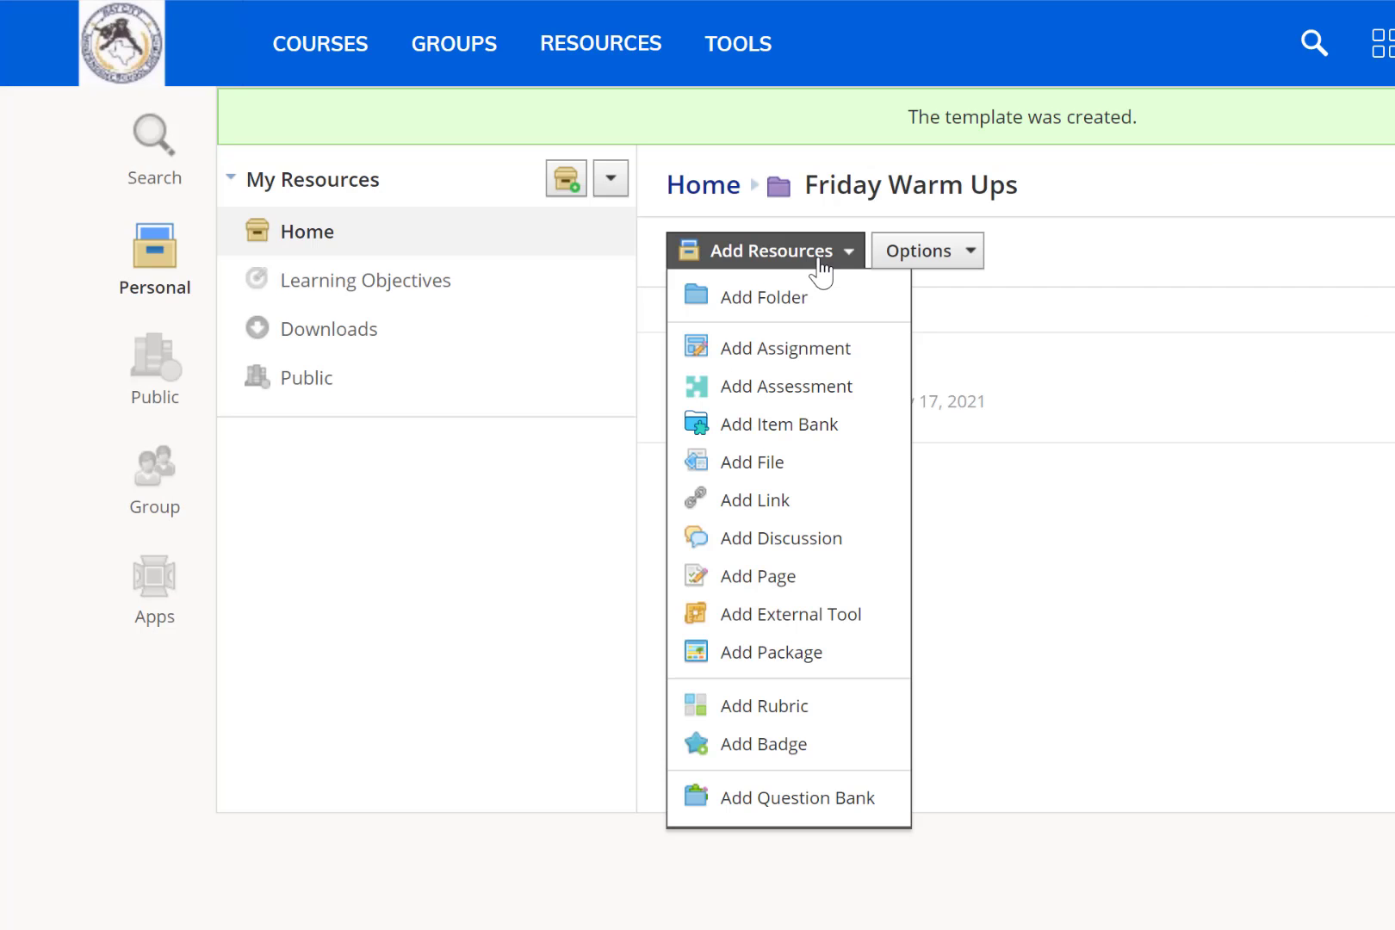
left_click(810, 394)
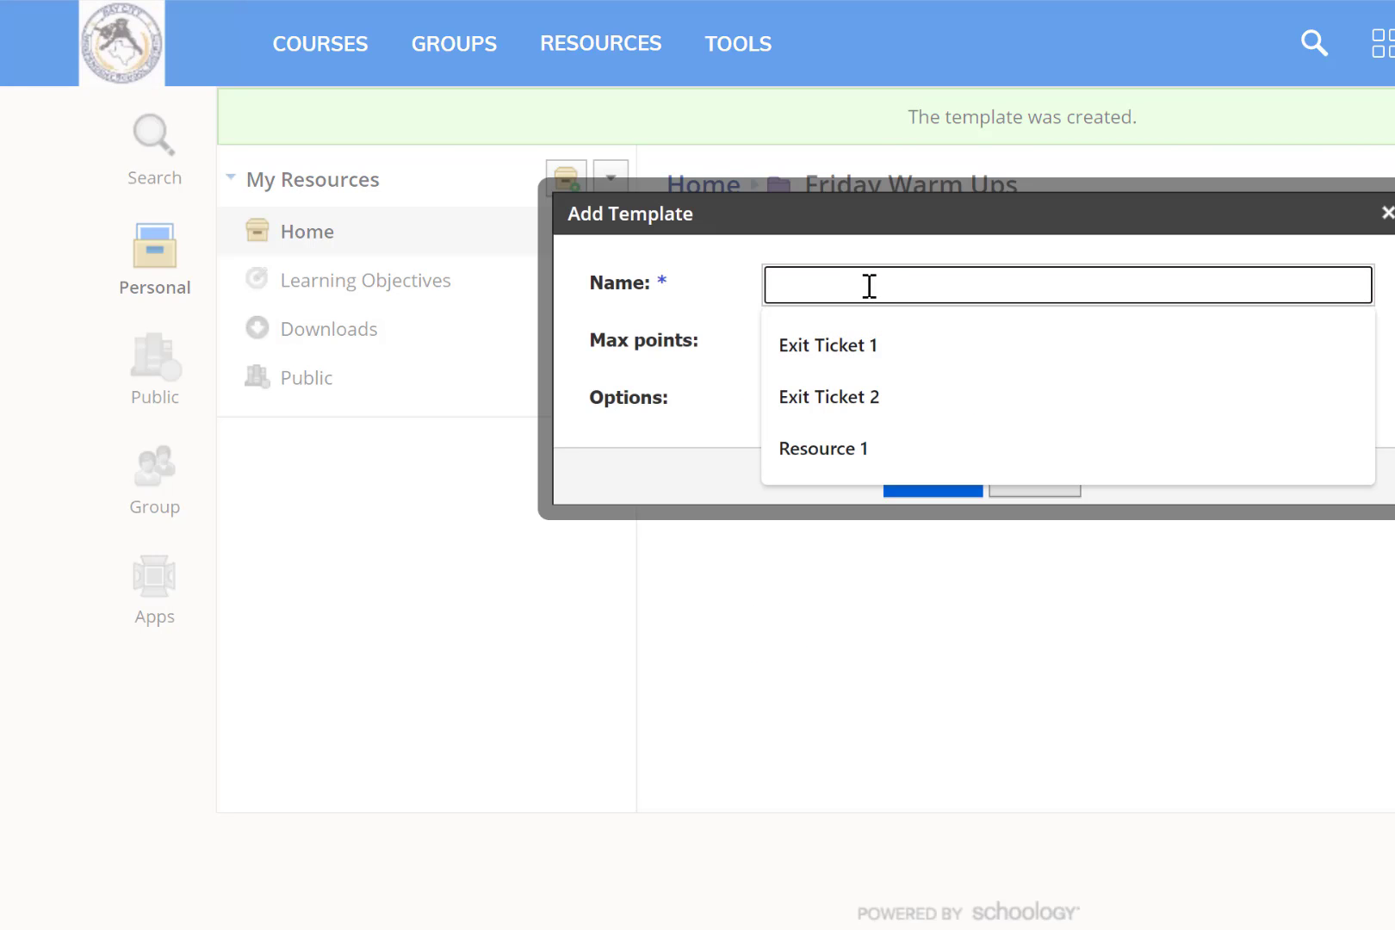
type("Friday Assessment")
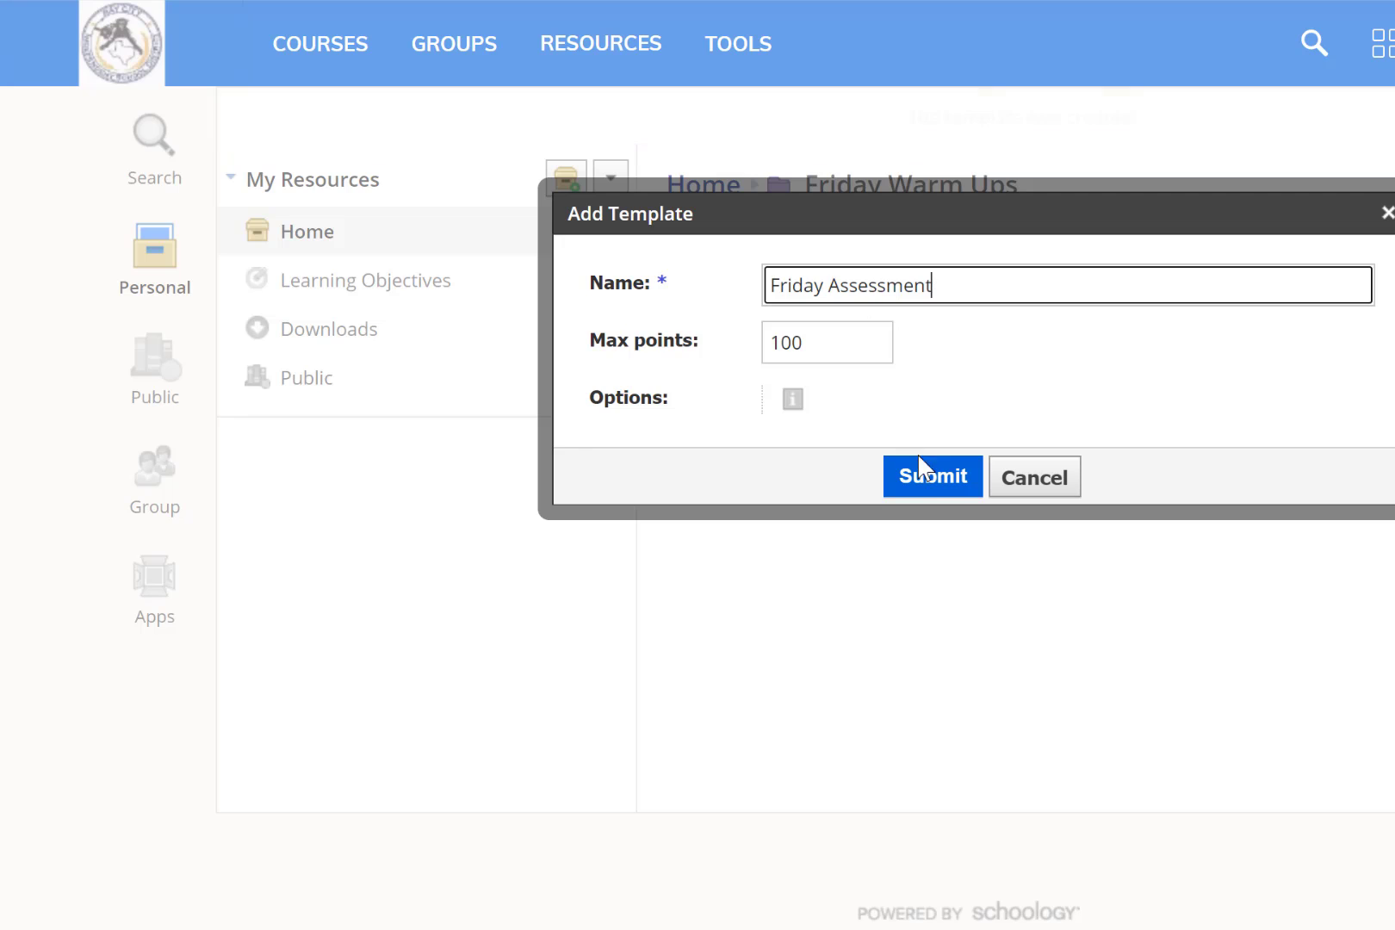
left_click(953, 484)
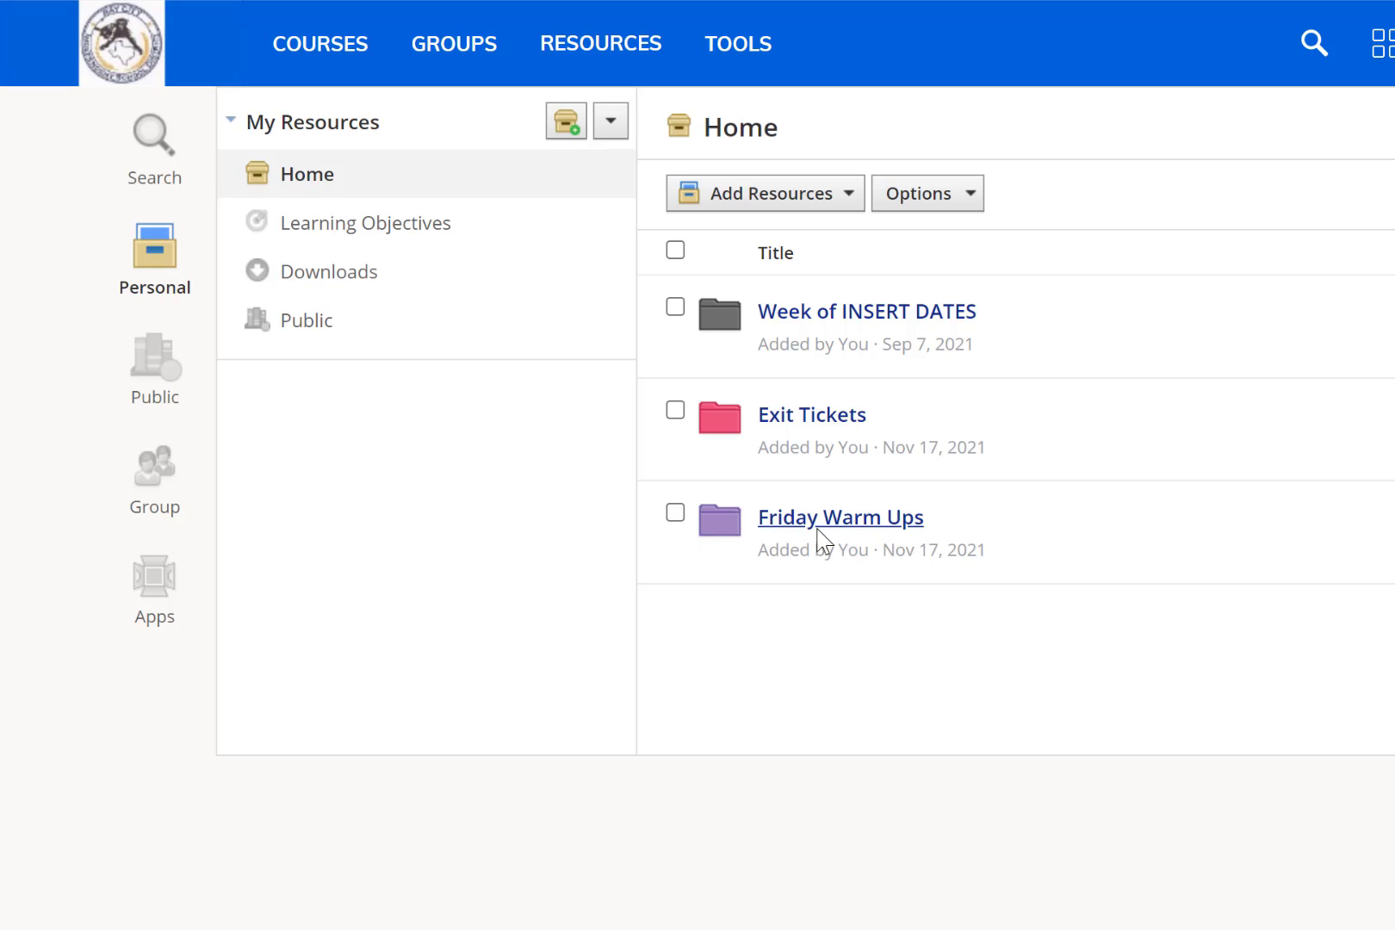
left_click(822, 521)
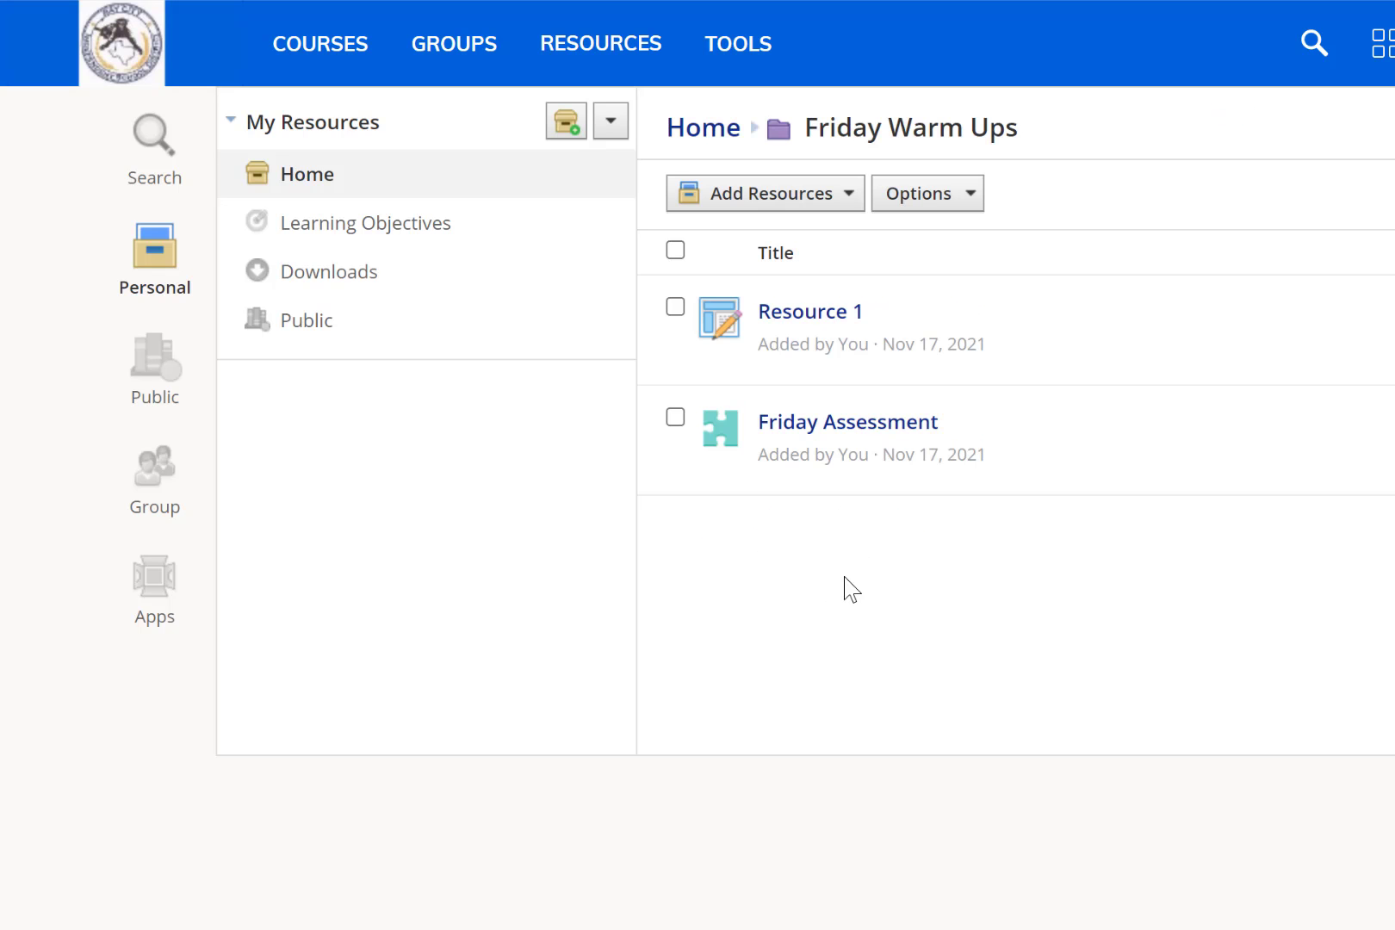
left_click(721, 143)
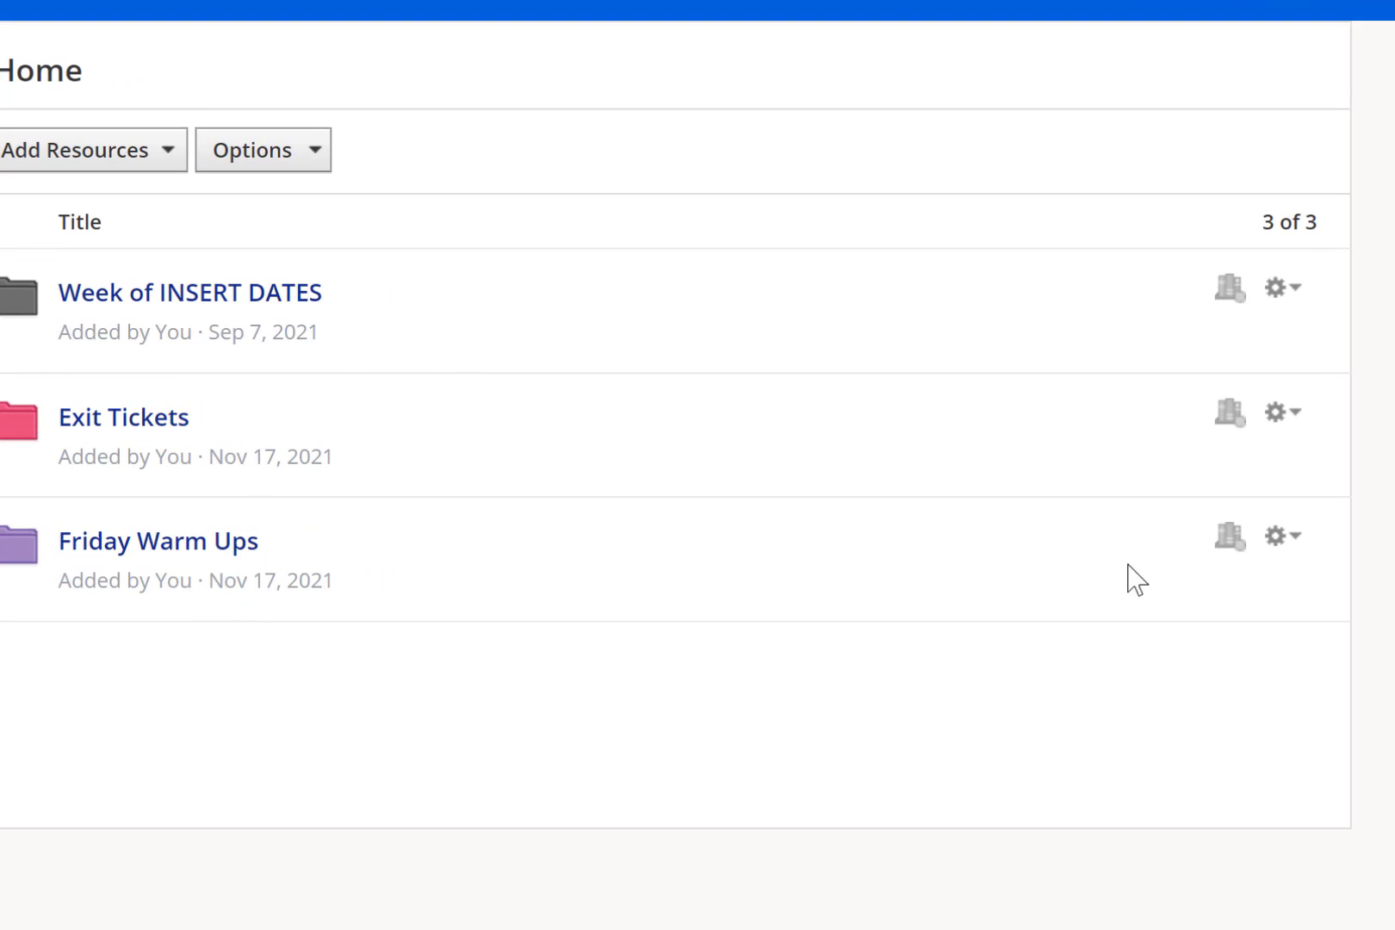
Add the Friday Warm Ups folder to the BCISD Training Course with the target folder set to (None)
left_click(1292, 548)
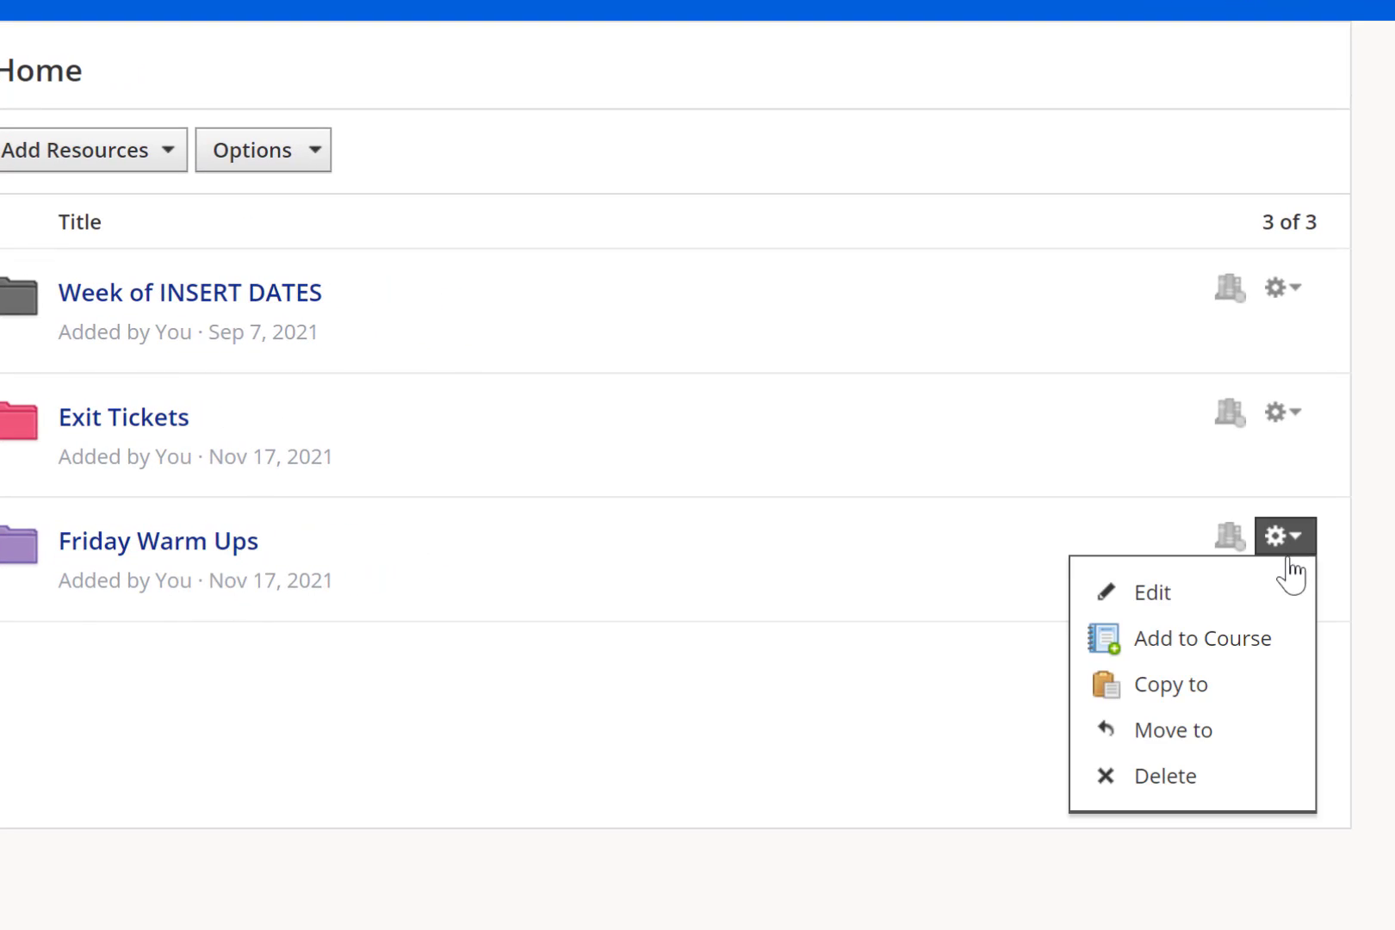
left_click(1250, 654)
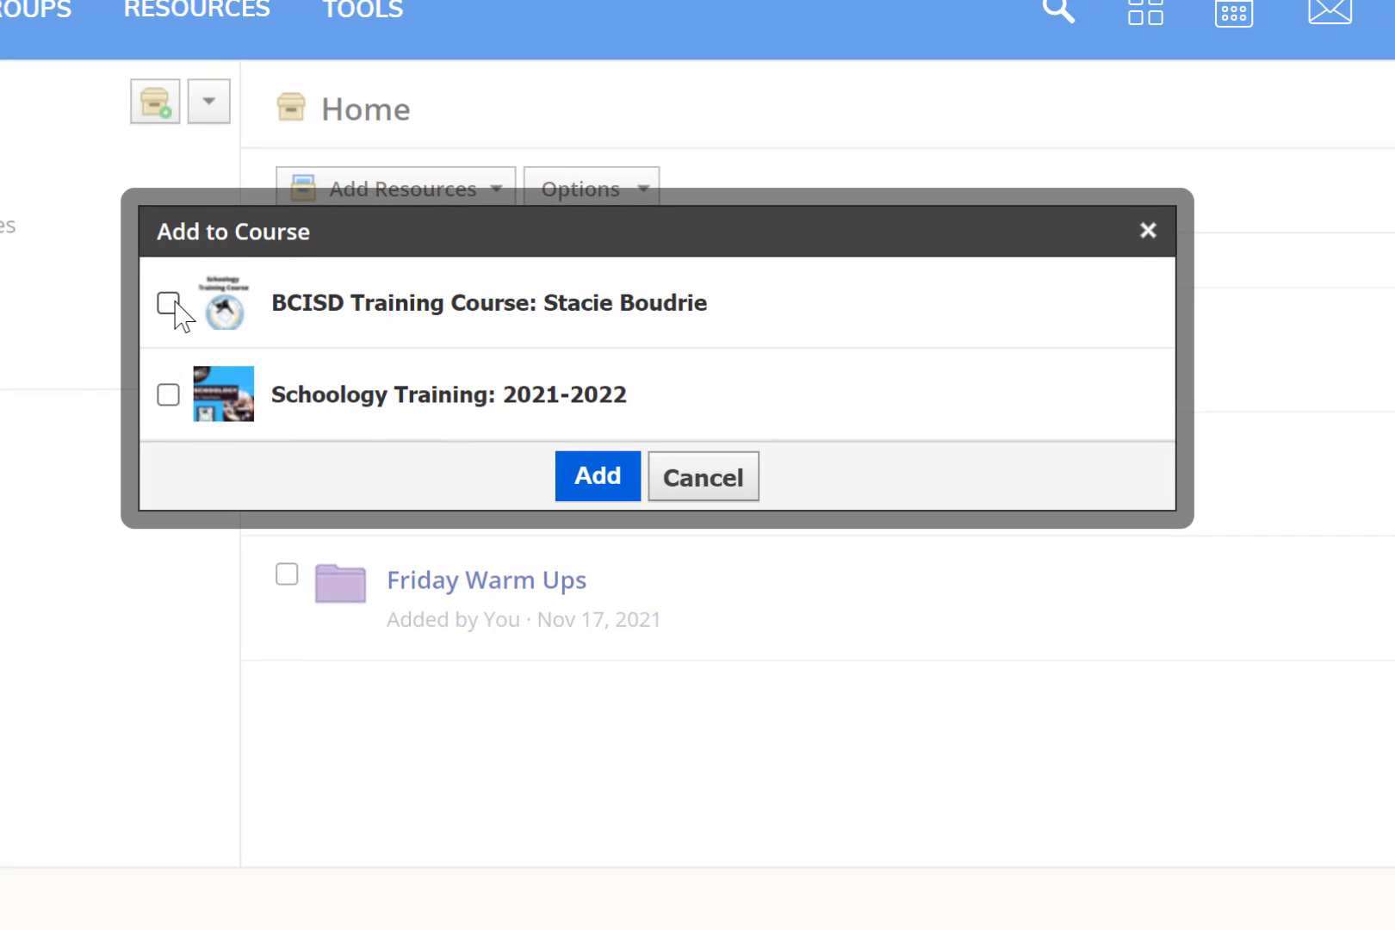
left_click(168, 302)
left_click(560, 362)
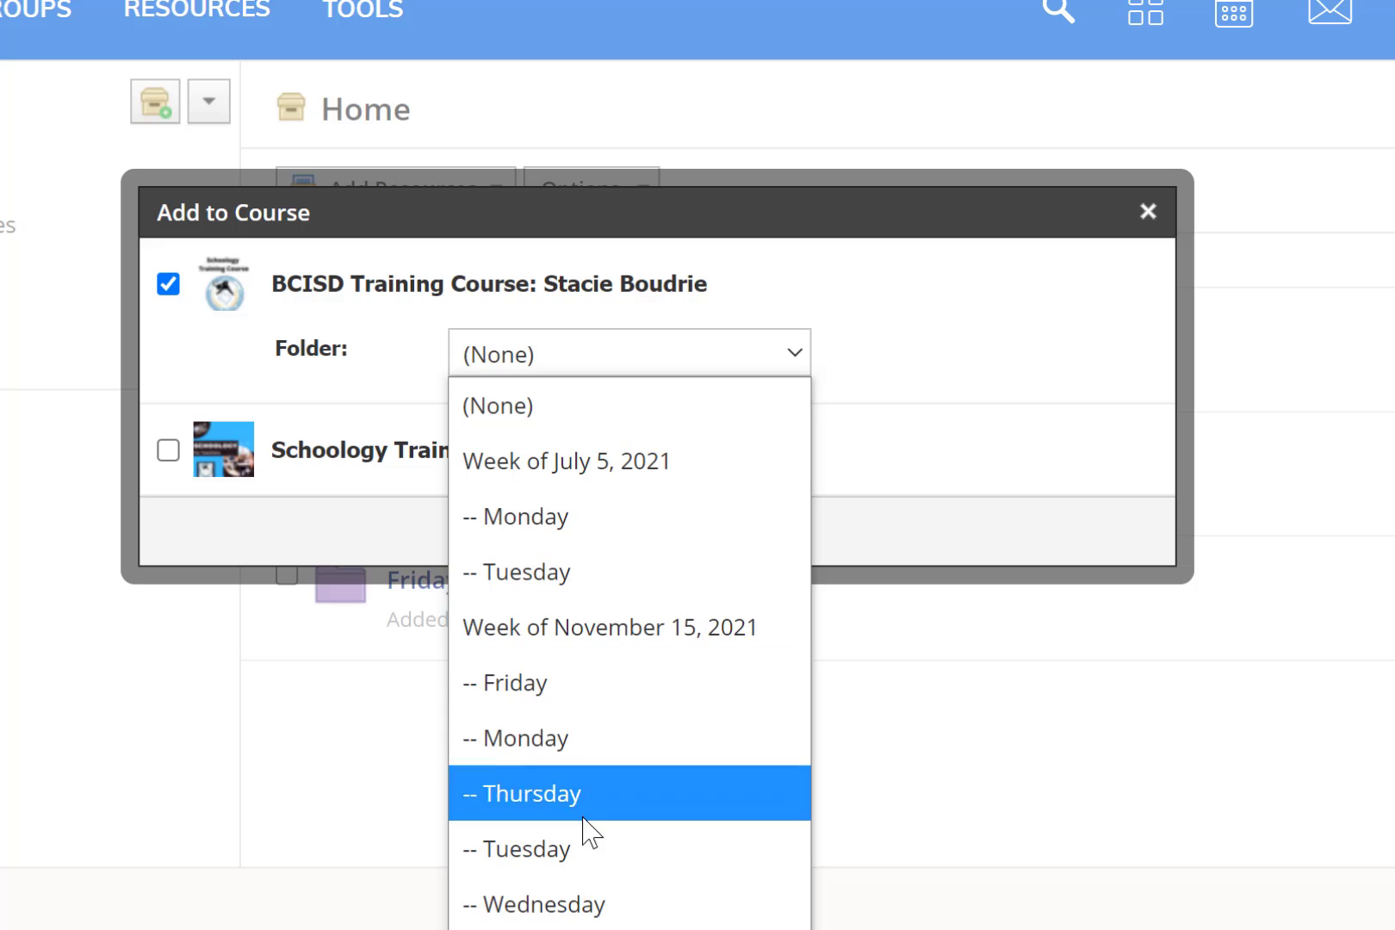
left_click(566, 411)
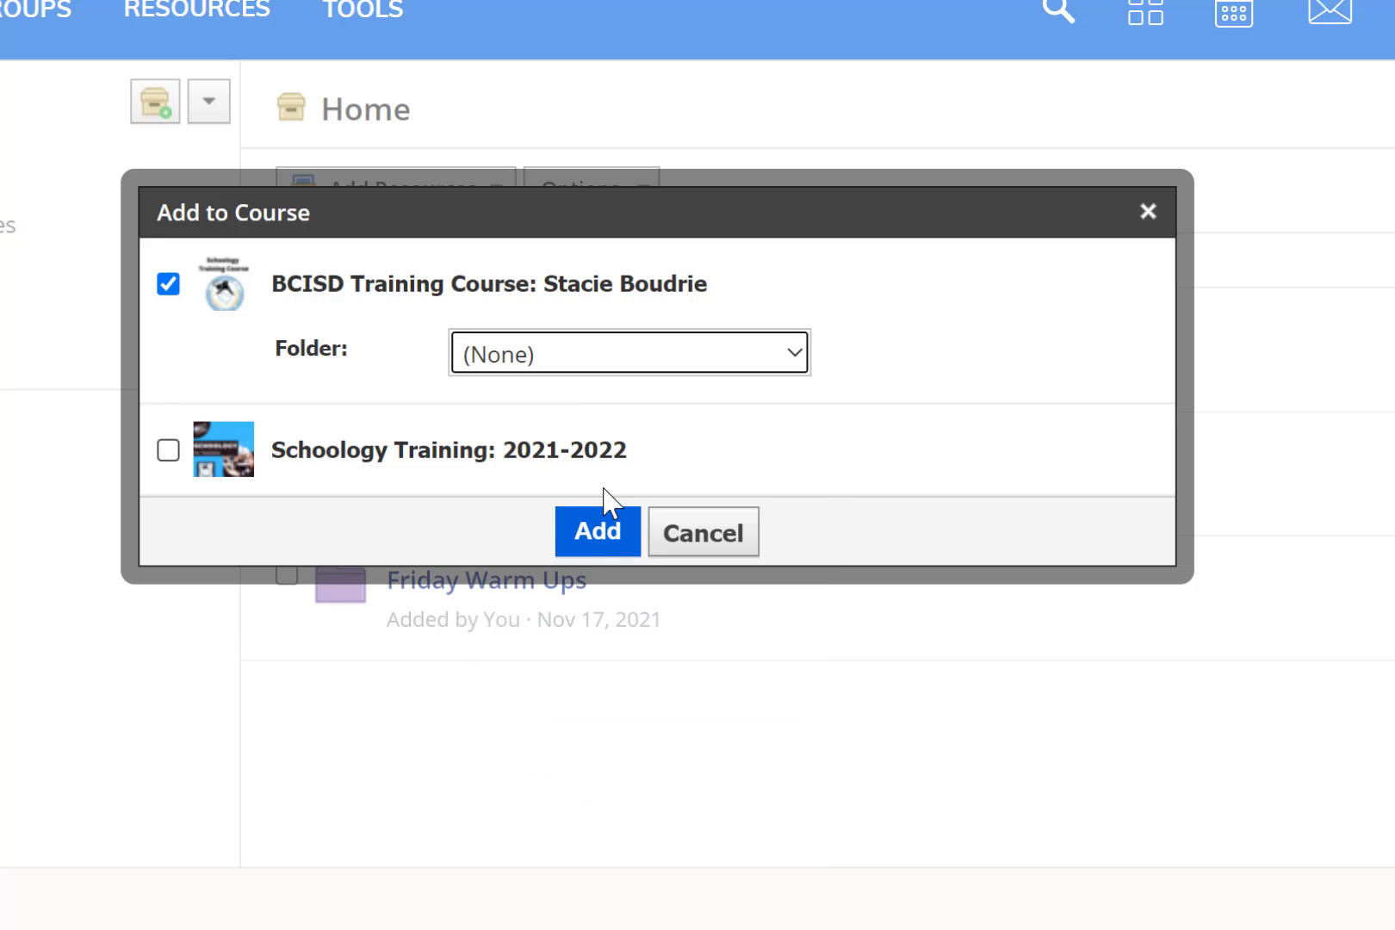
left_click(594, 560)
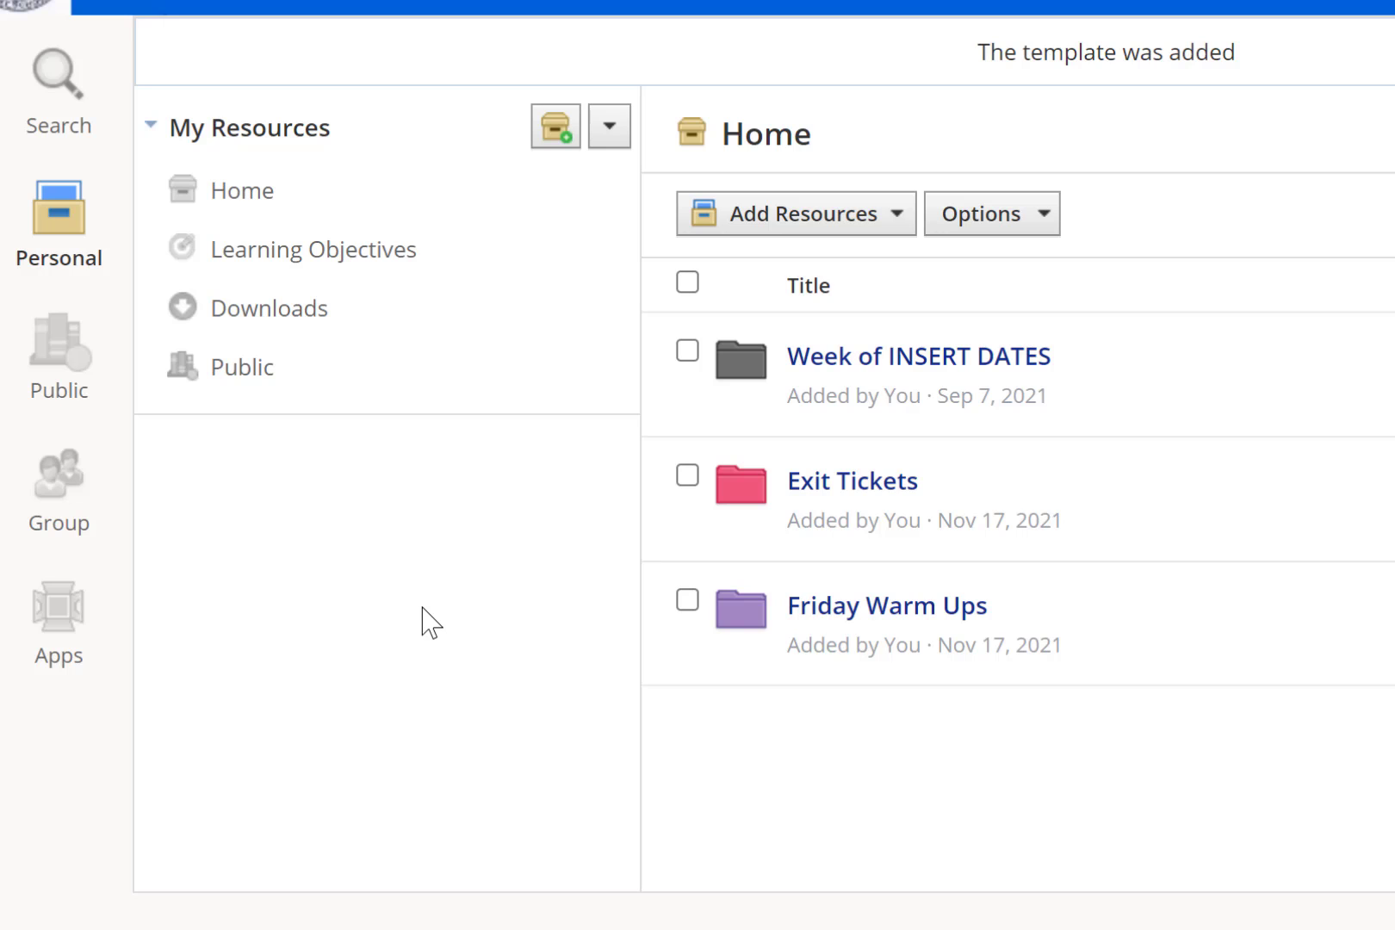
Look through the Week of INSERT DATES folder in the BAY CITY H S group resources and add it to the BCISD Training Course
left_click(58, 499)
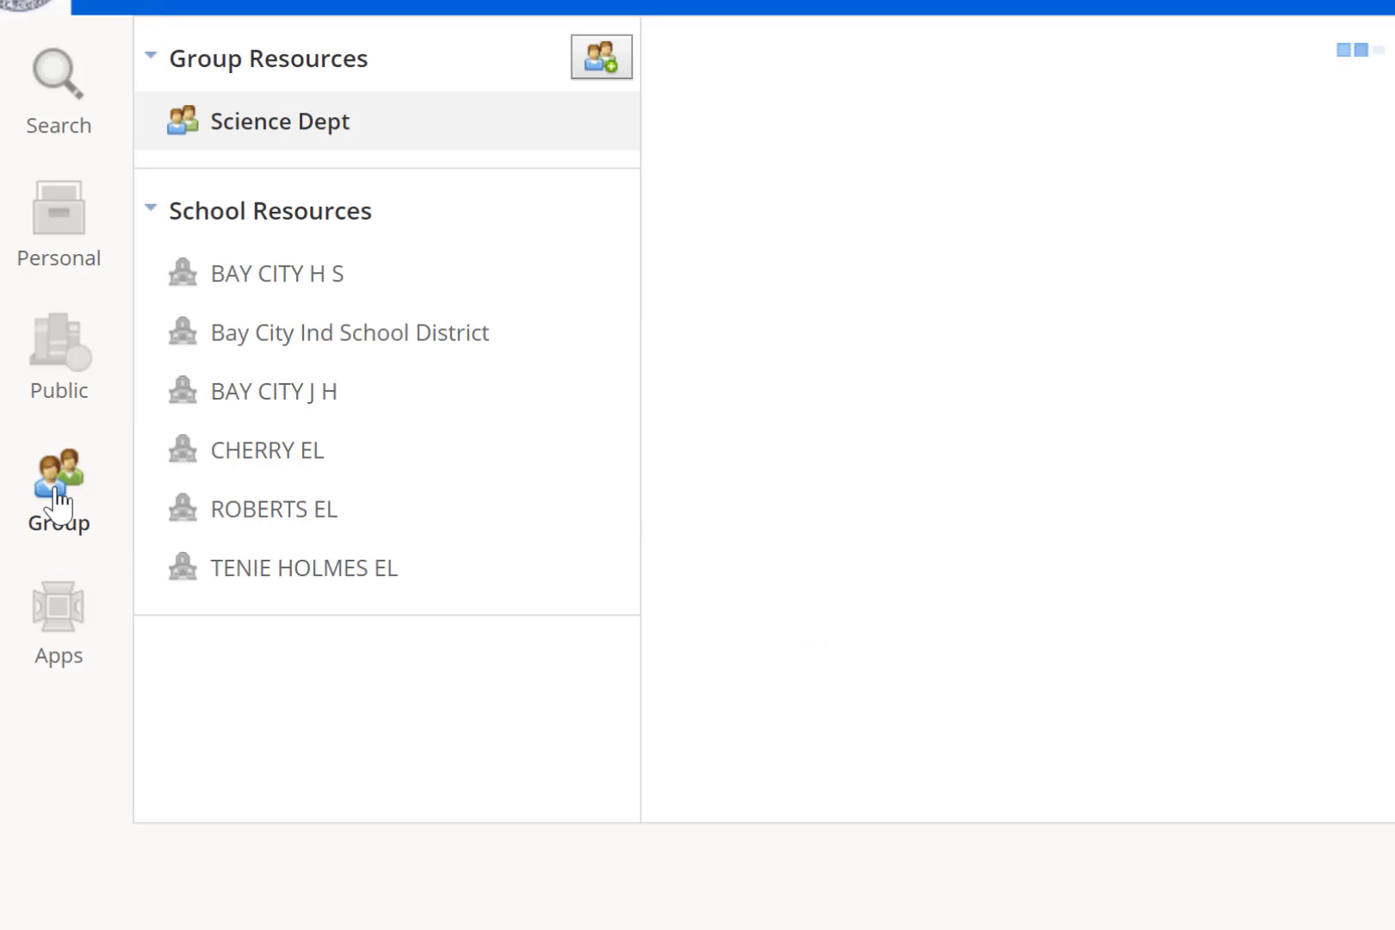
left_click(318, 293)
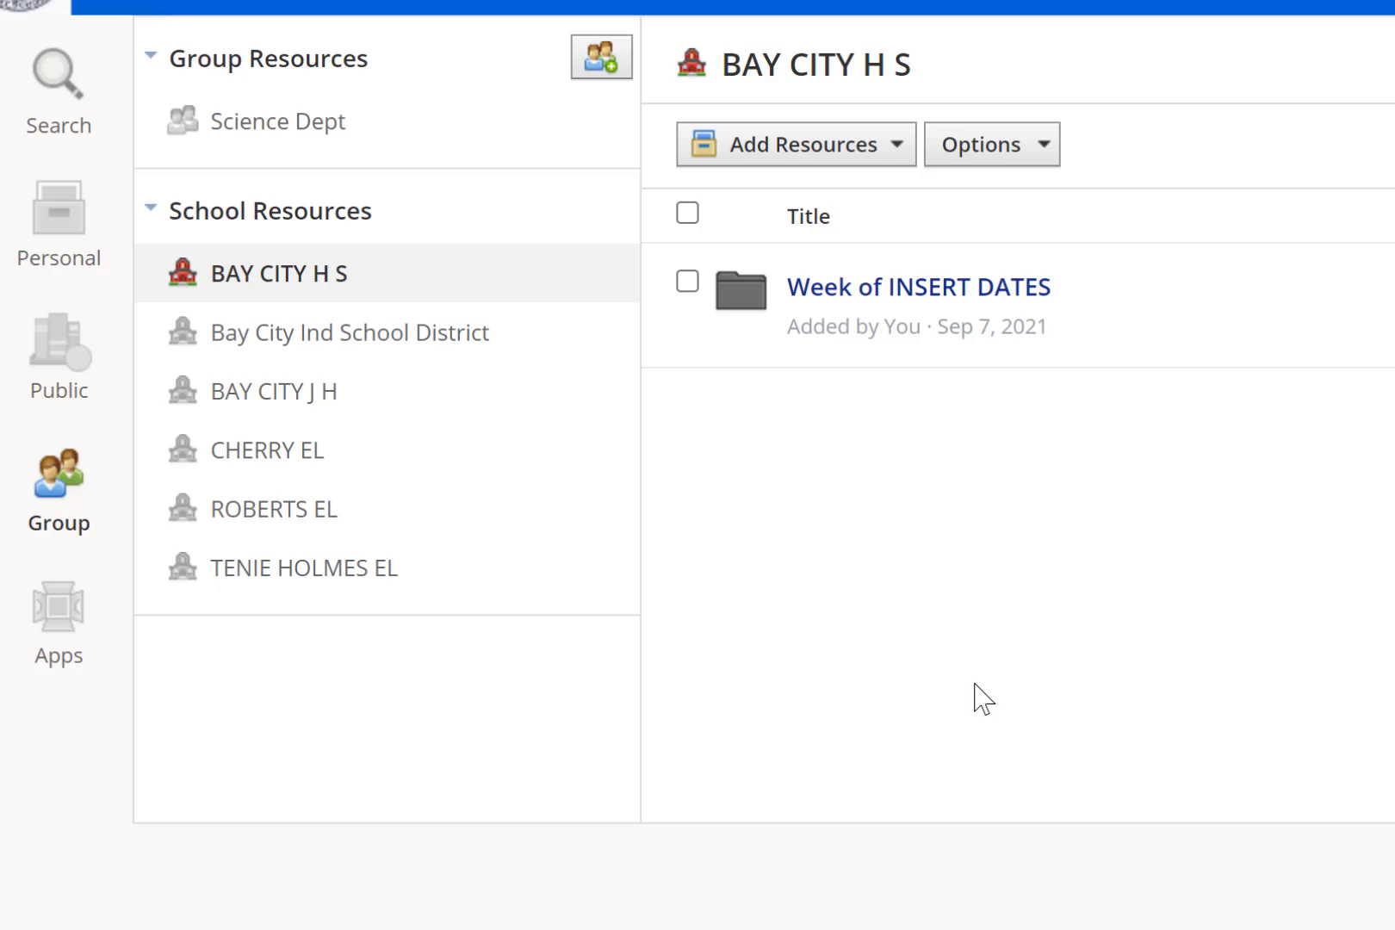
left_click(998, 293)
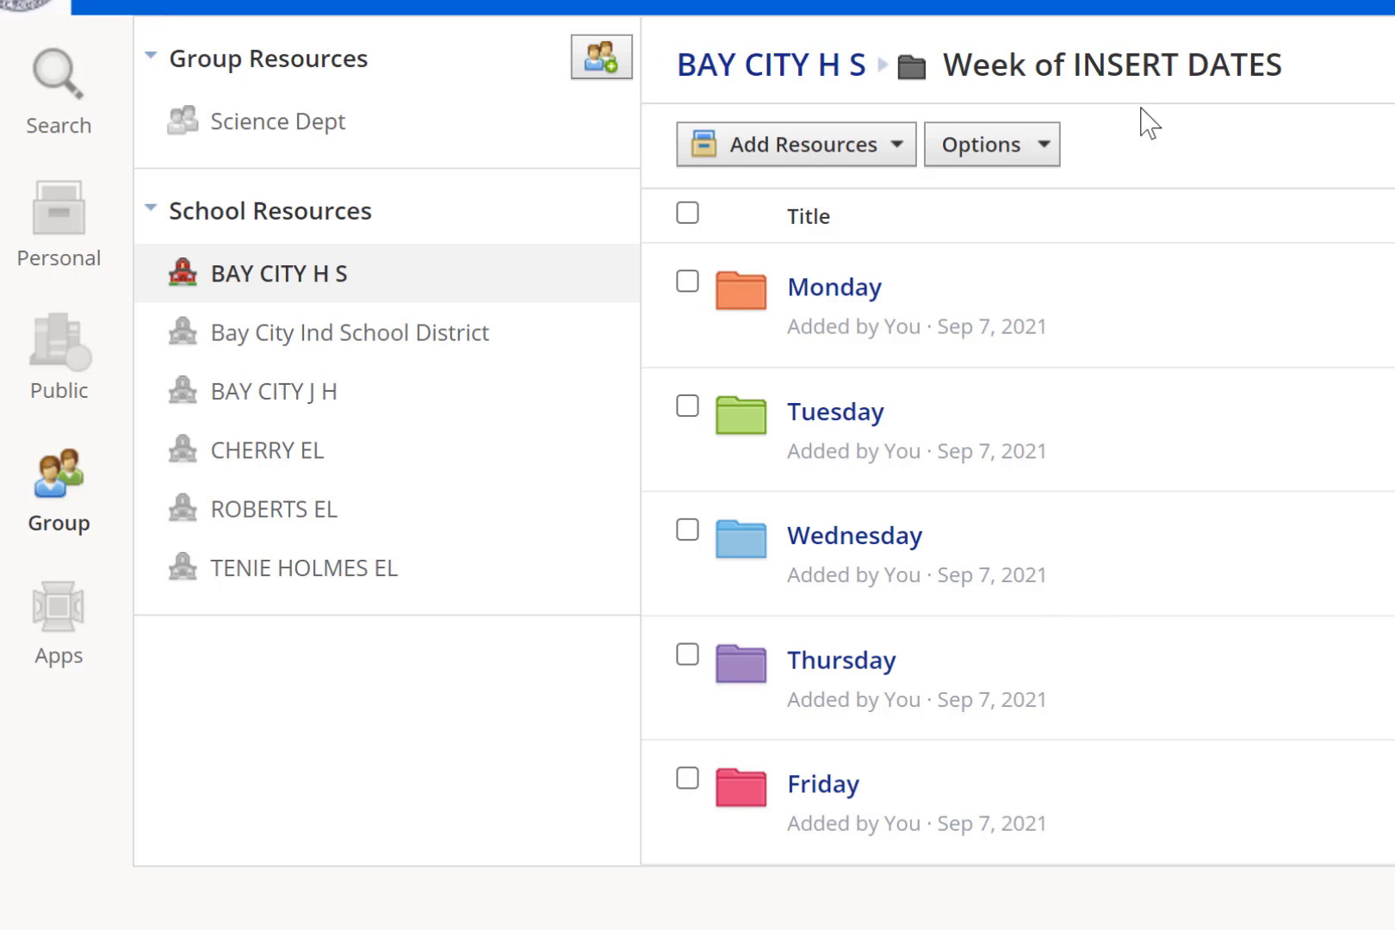
left_click(840, 76)
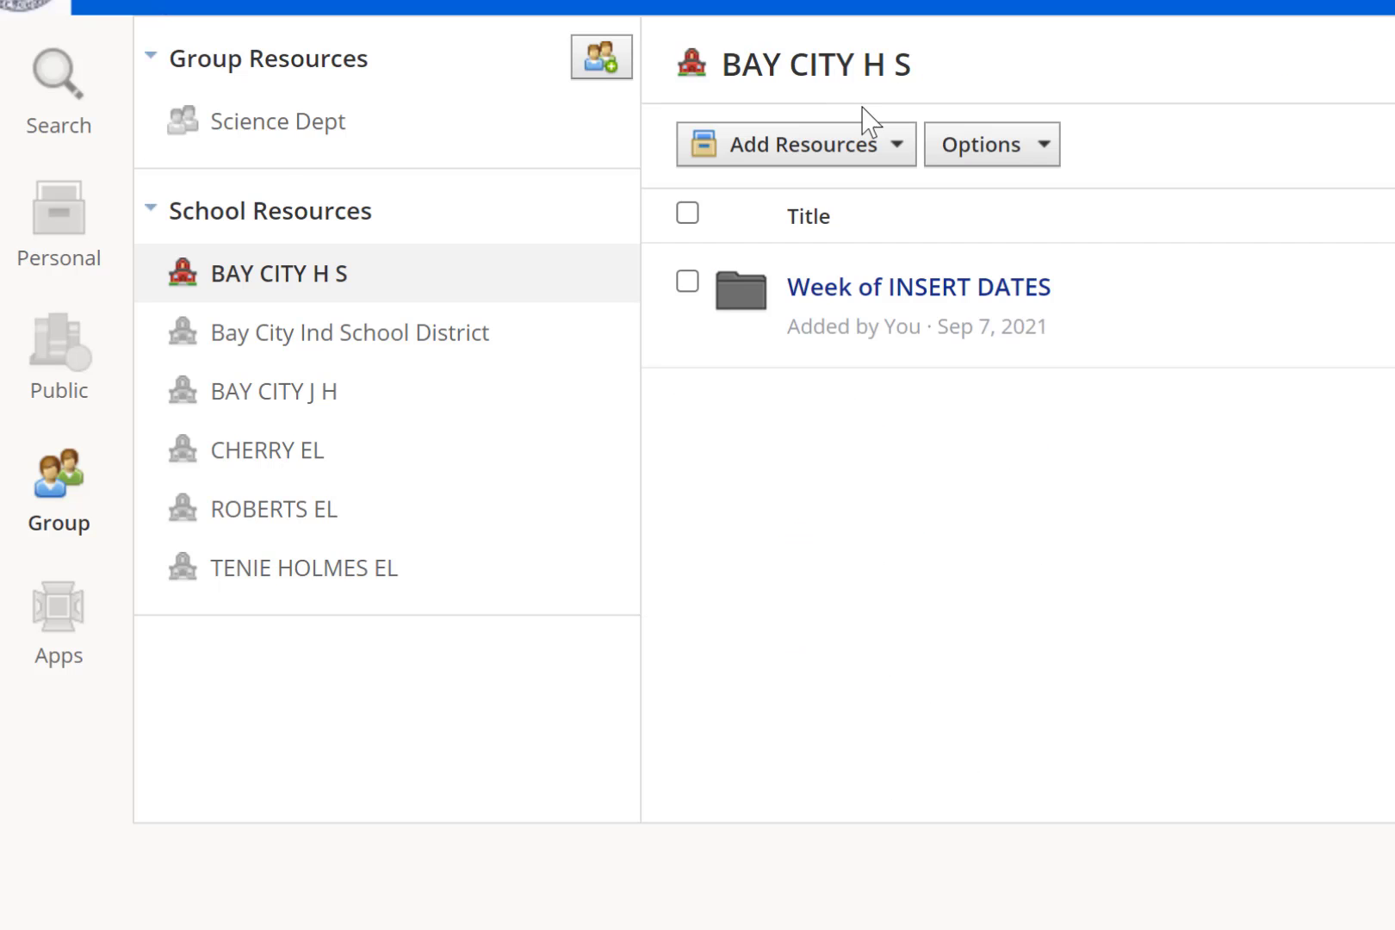
left_click(1250, 250)
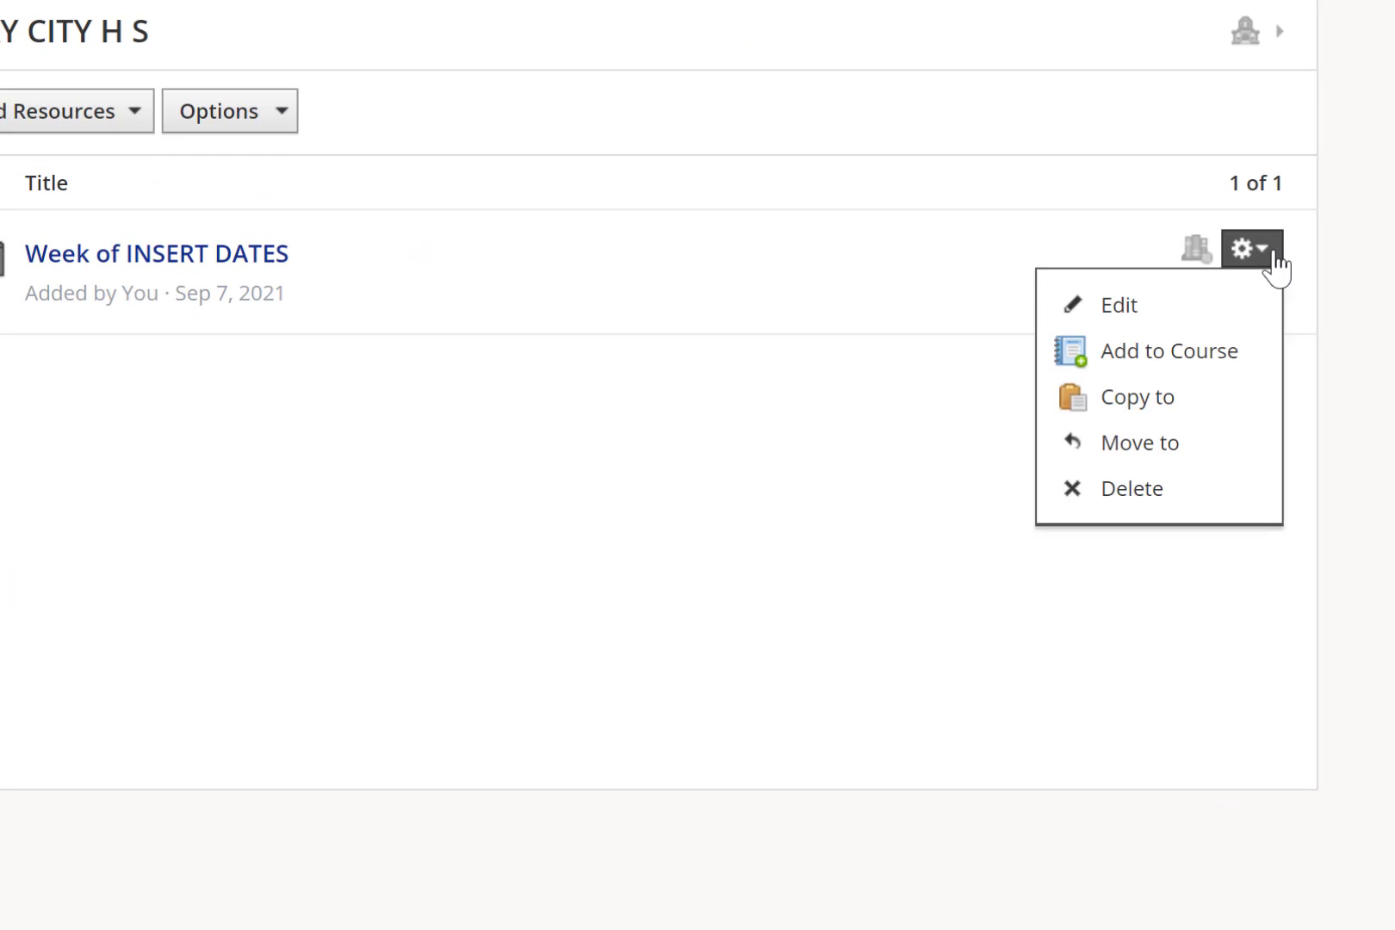
left_click(1223, 353)
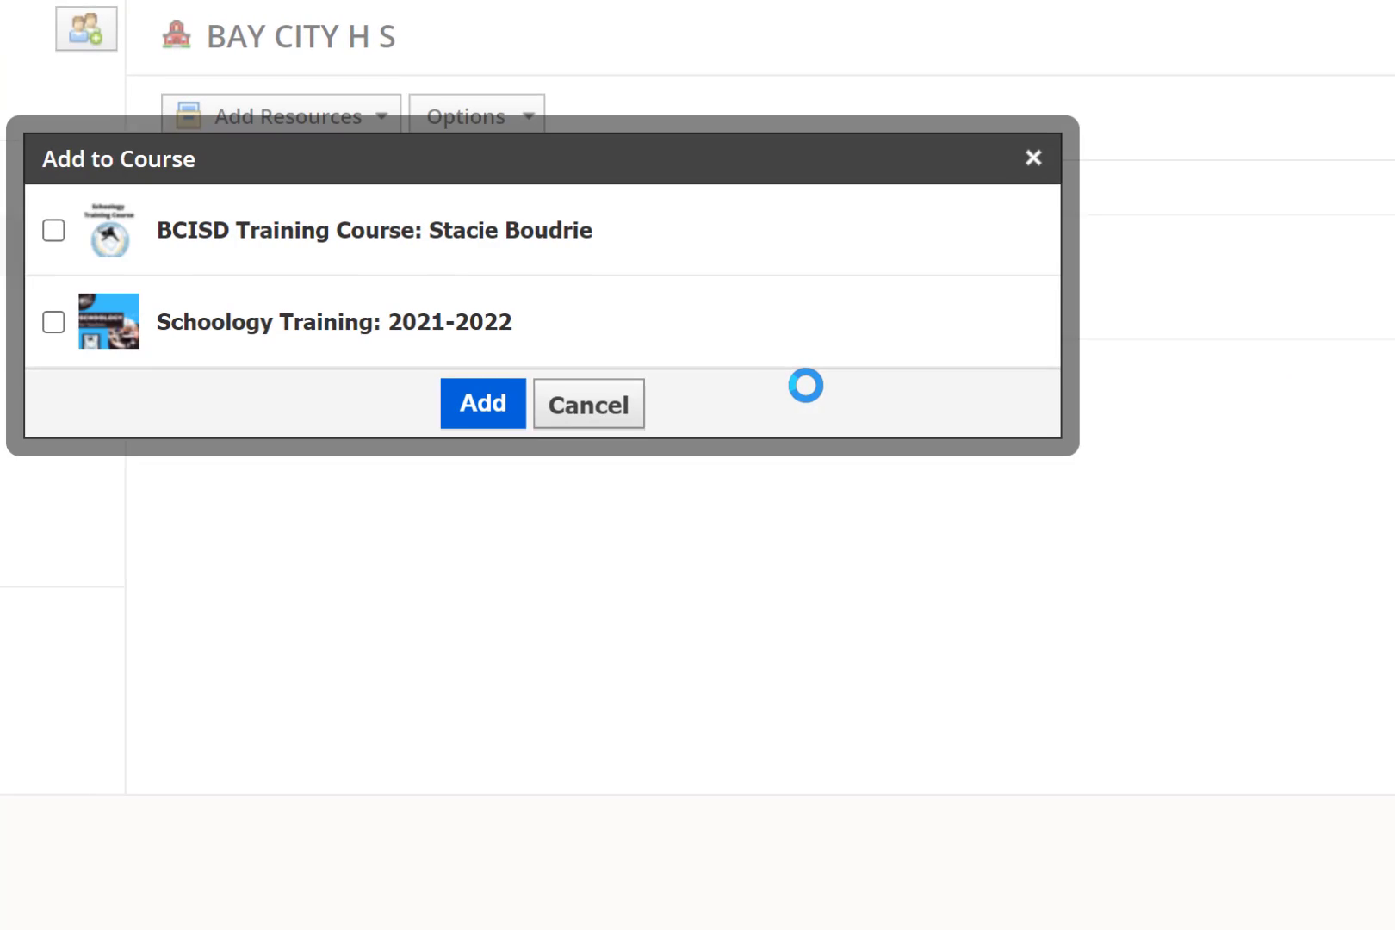
left_click(68, 231)
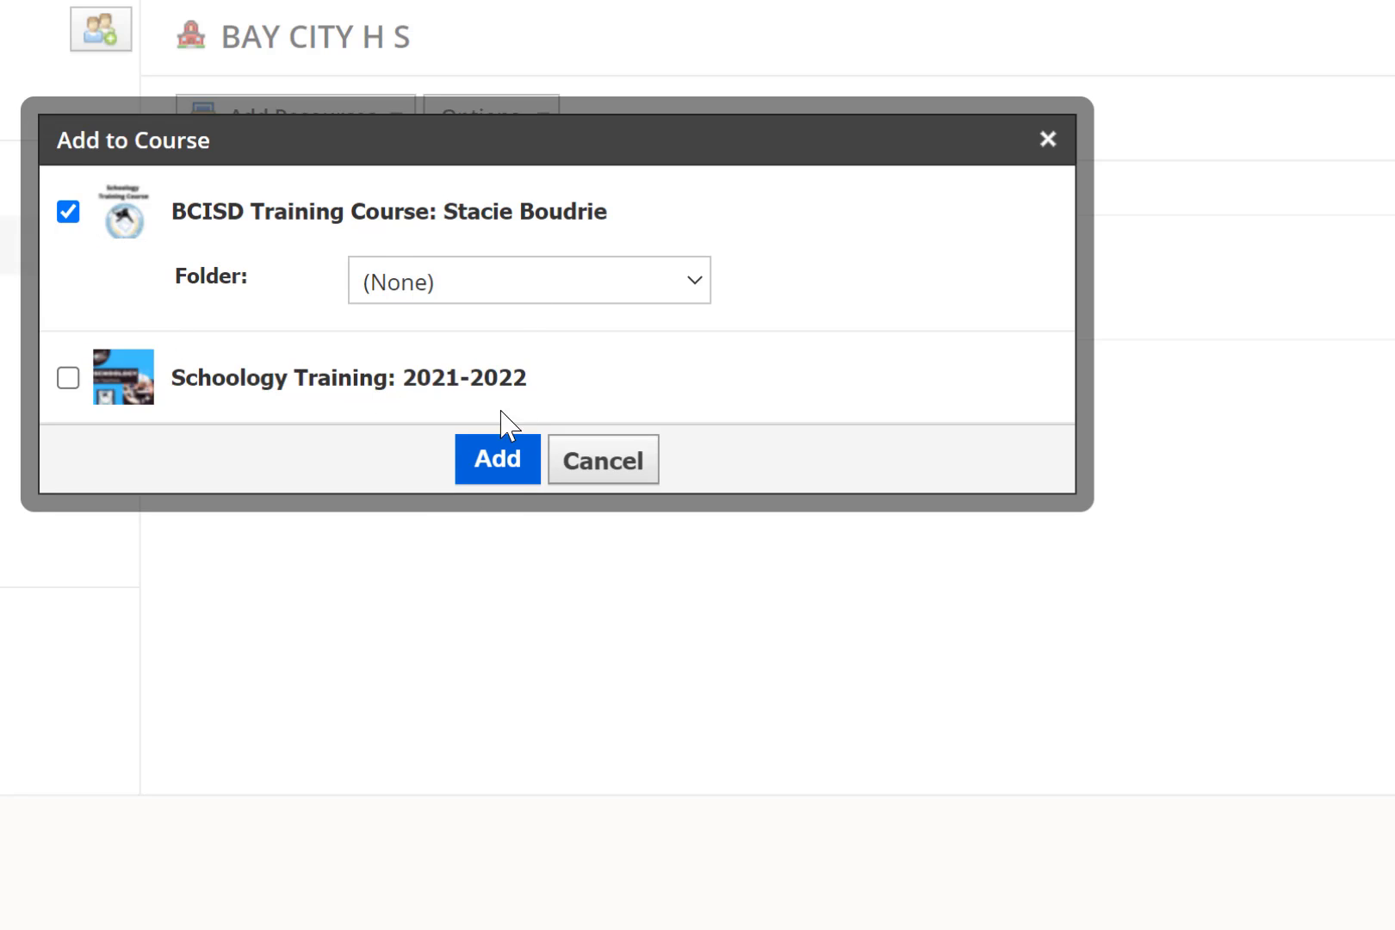
left_click(490, 465)
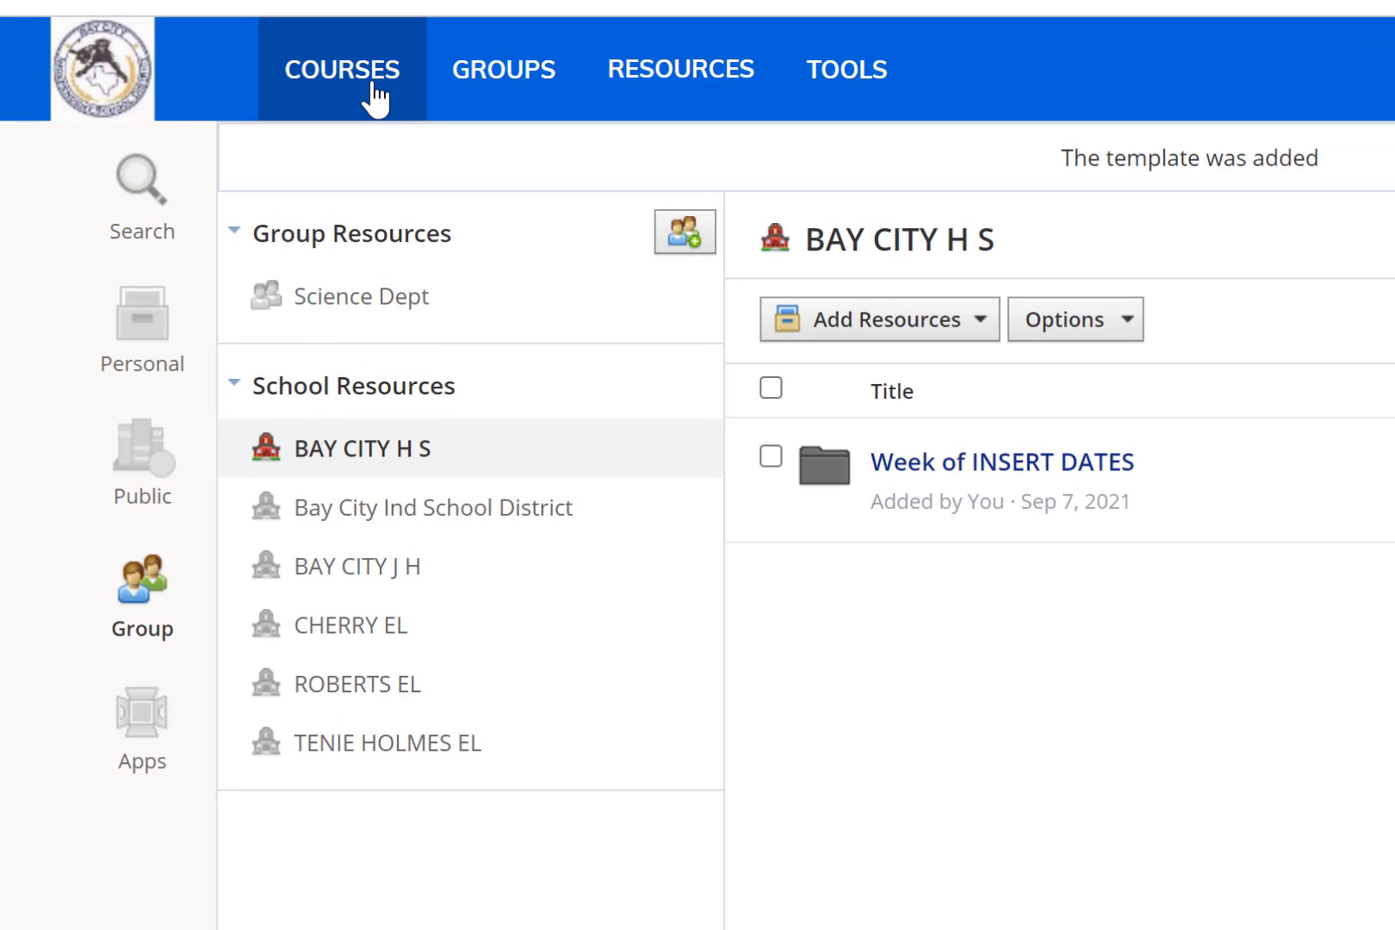
Open the BCISD Training Course and retitle its Week of INSERT DATES folder to Week of November 29, 2021
left_click(368, 93)
left_click(403, 392)
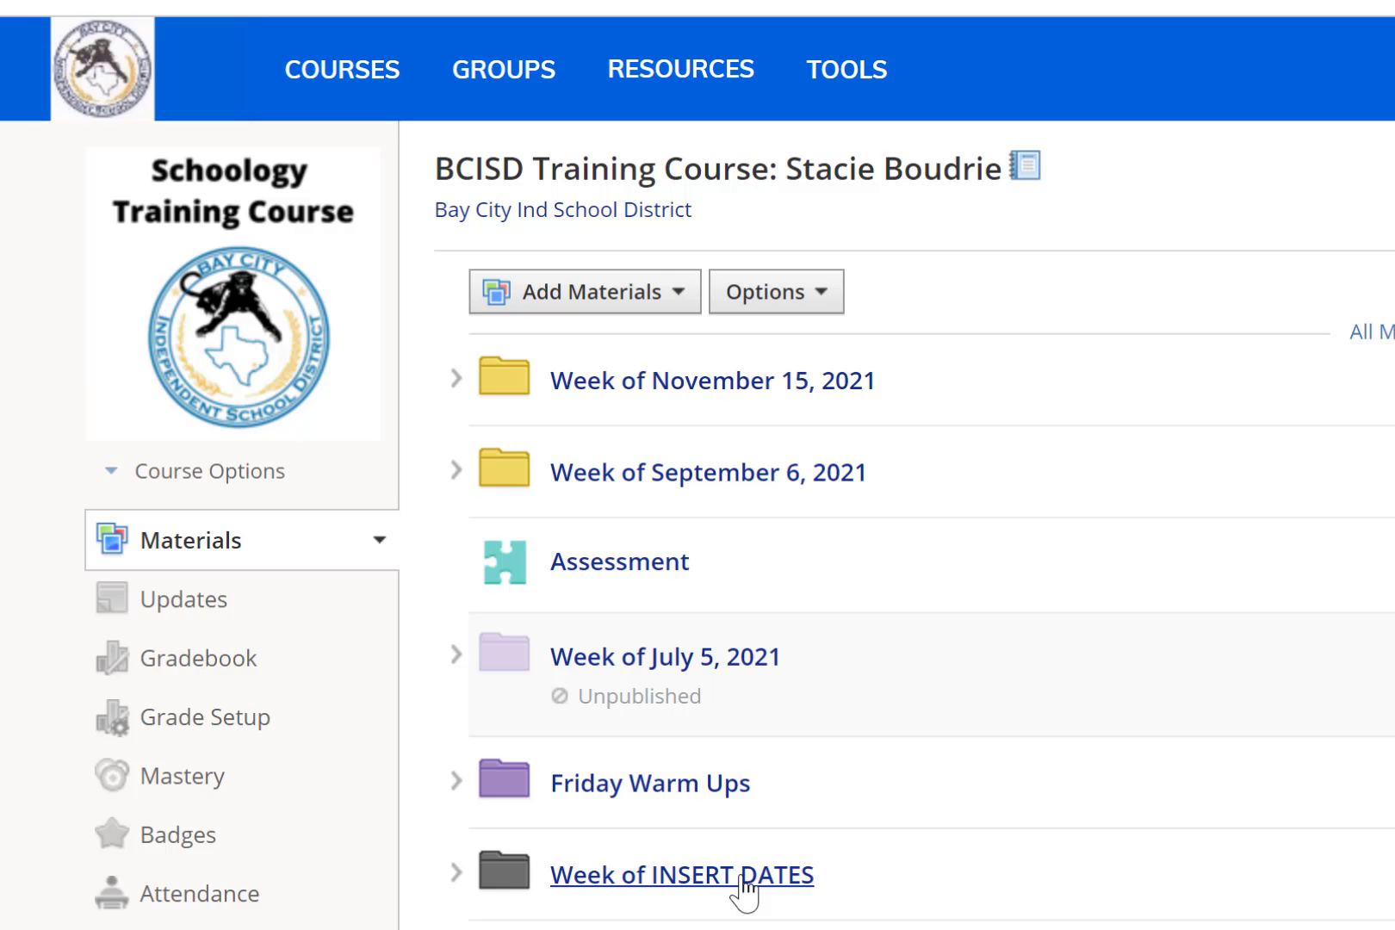
left_click(1216, 706)
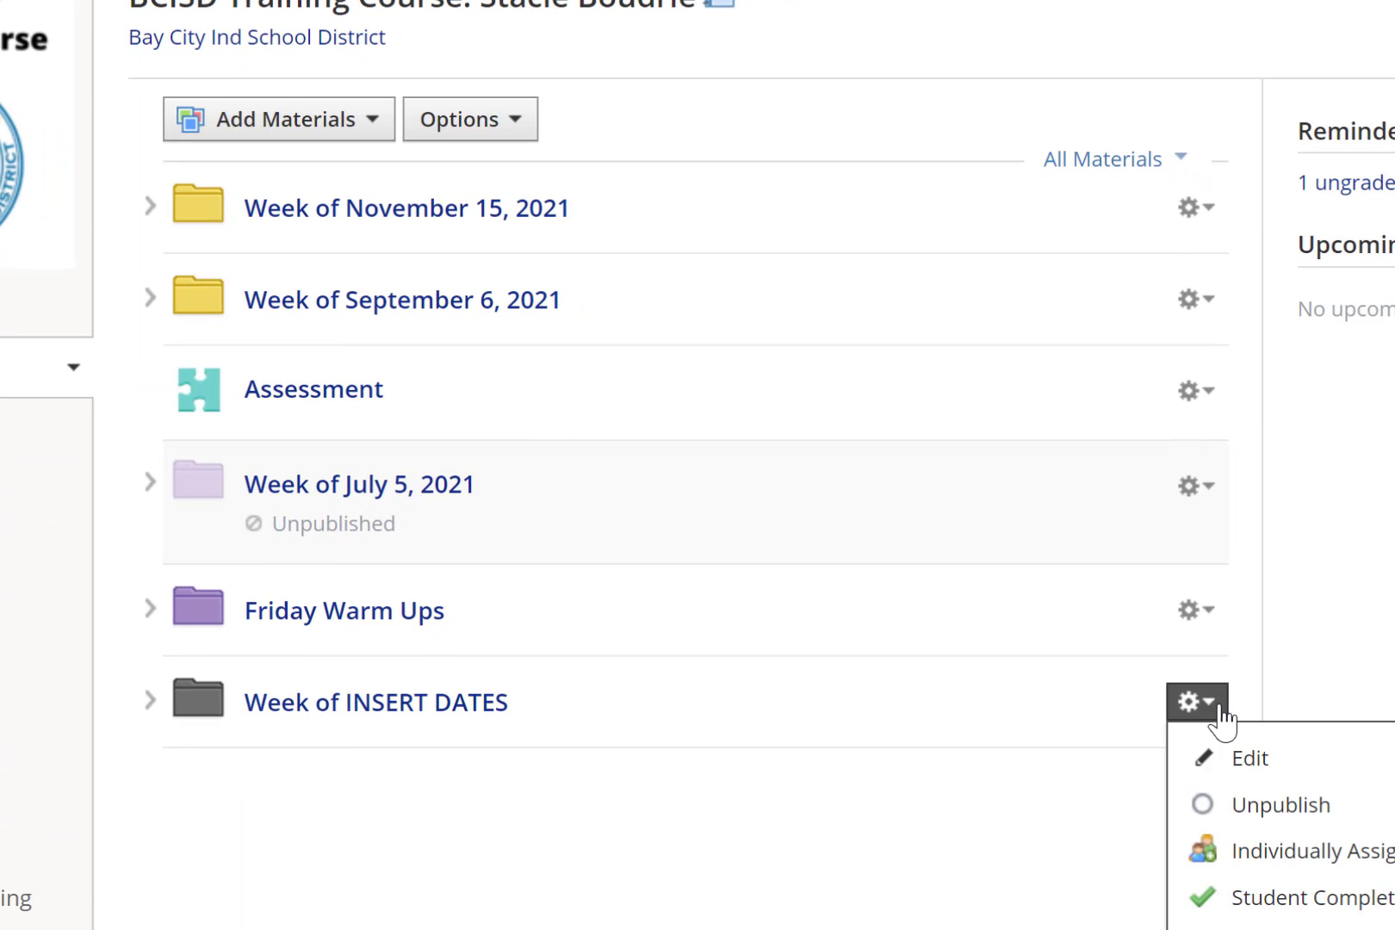
left_click(1202, 769)
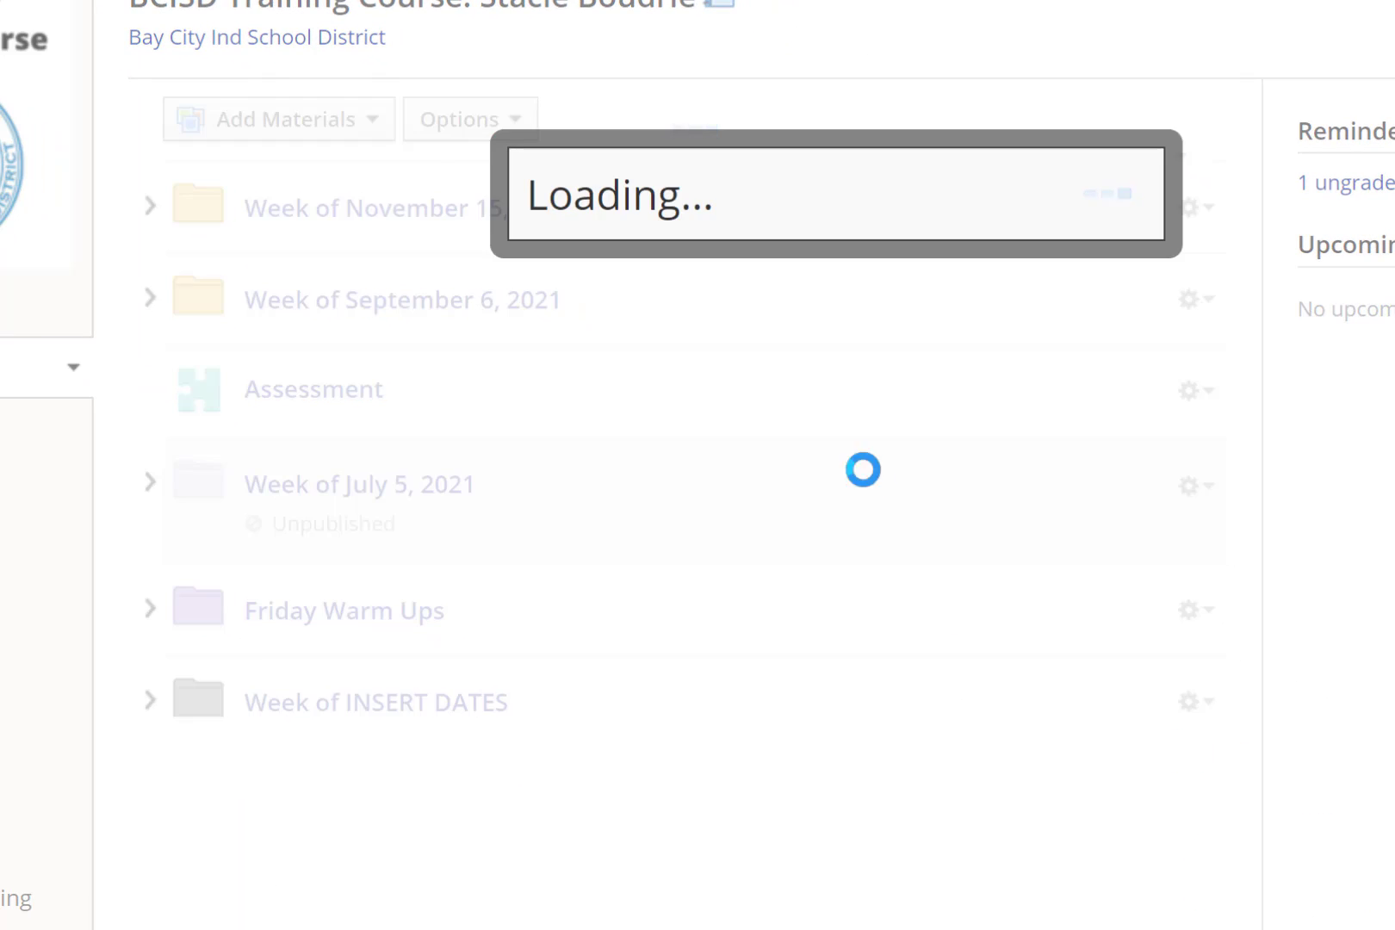
double_click(708, 86)
left_click_drag(713, 85, 780, 73)
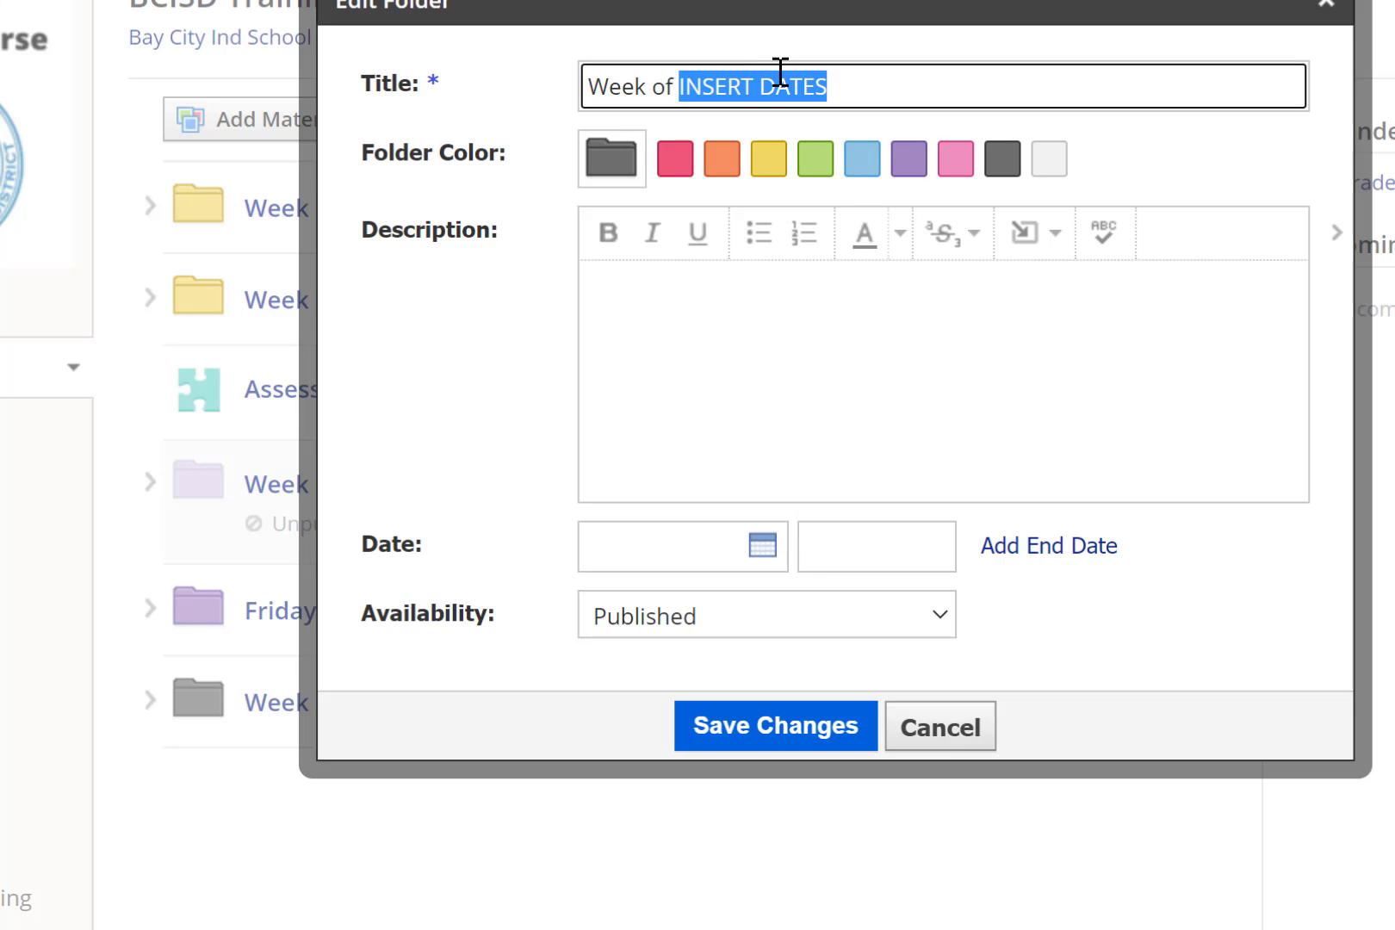
type("November")
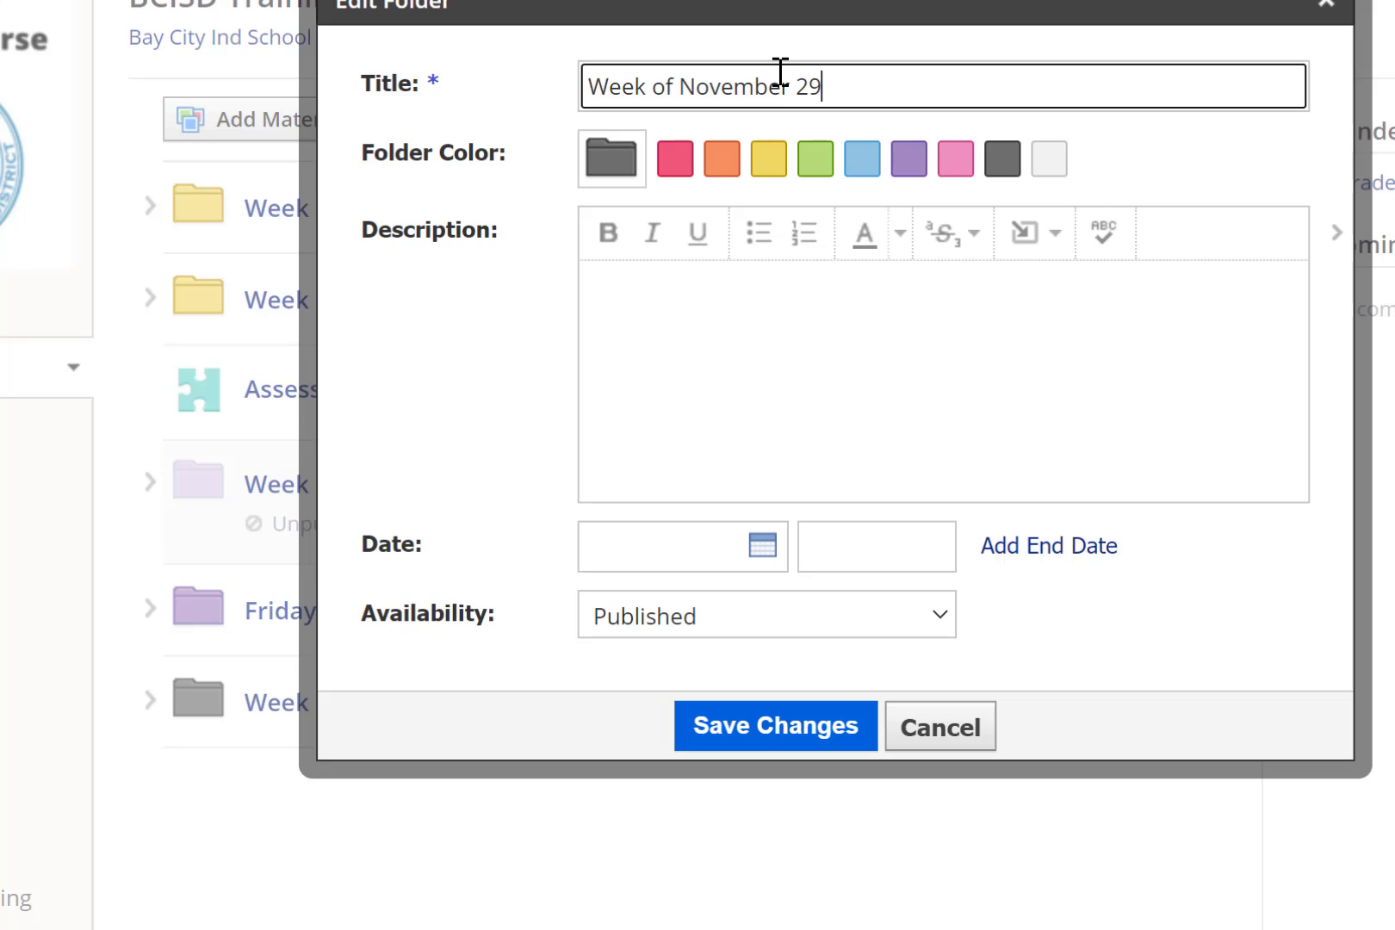
Set the color of the Week of November 29, 2021 folder to green and save the folder changes
left_click(685, 170)
left_click(685, 171)
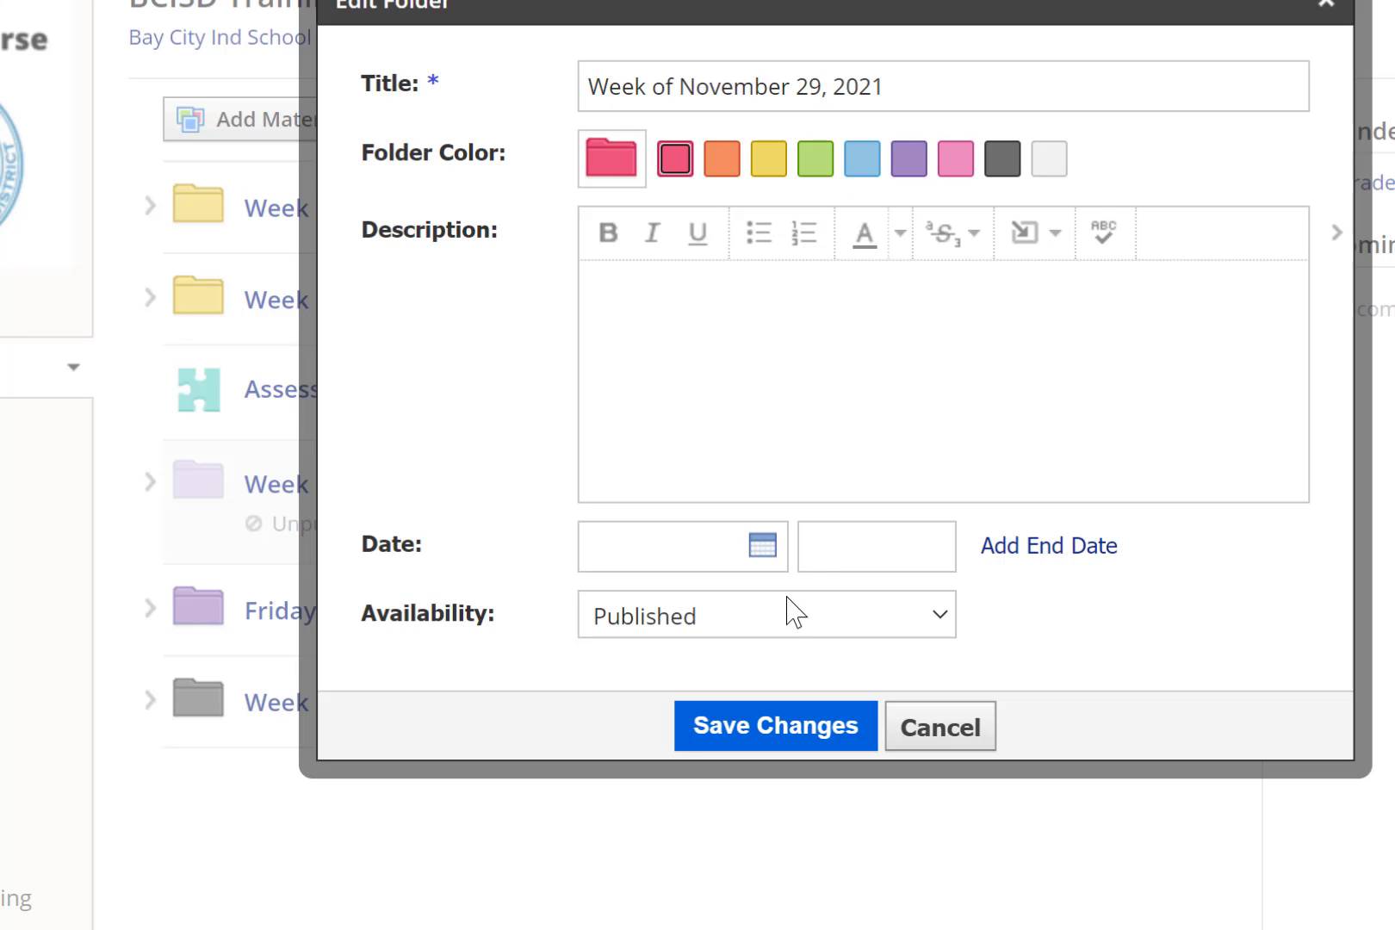
left_click(815, 160)
left_click(794, 726)
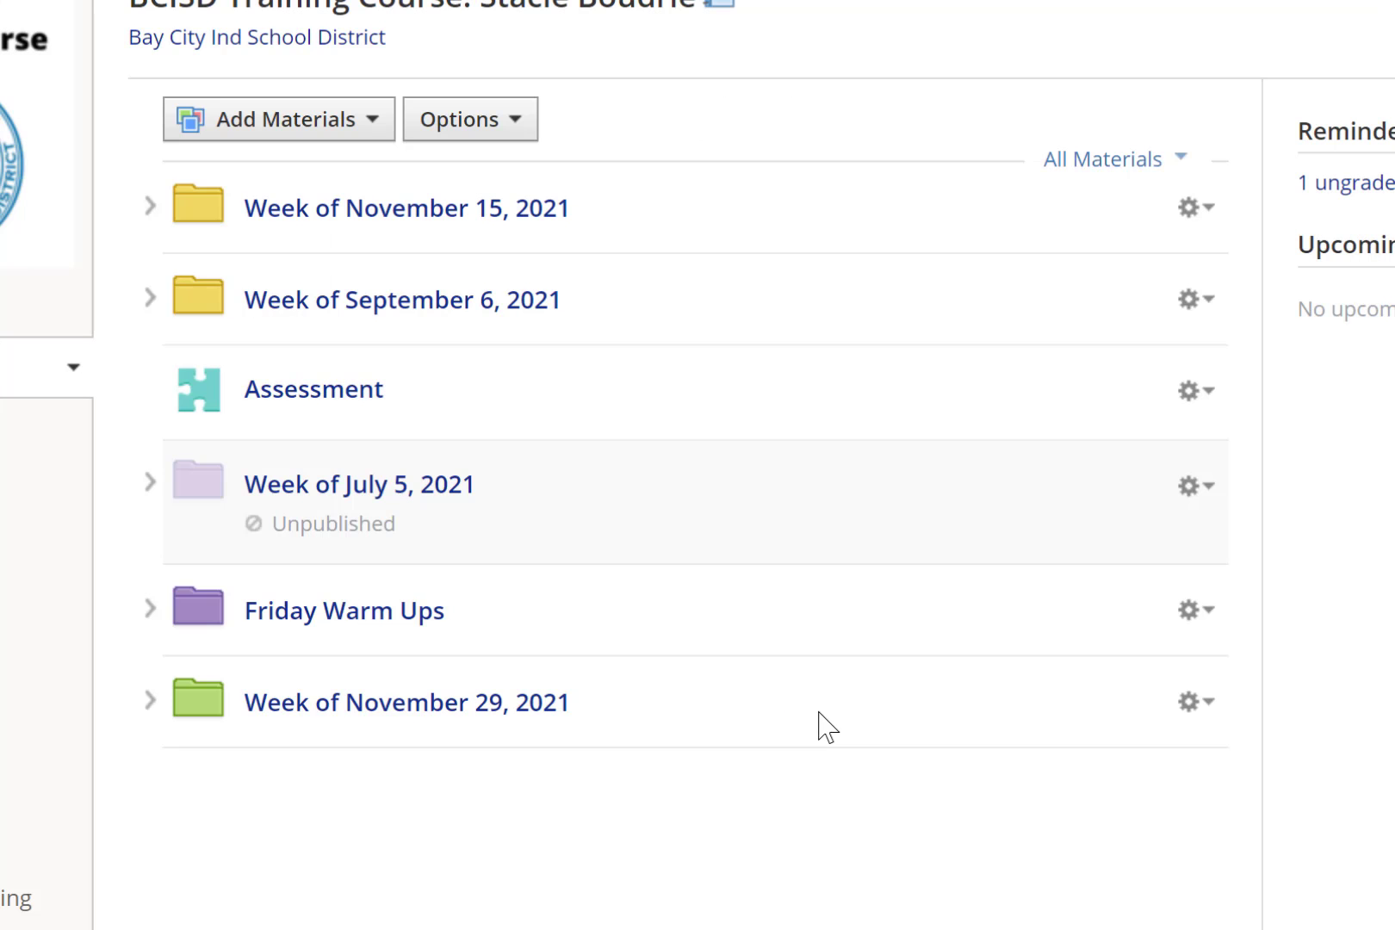
Save a copy of the Week of November 29, 2021 folder to the Home resources collection with (No Folder), and open the personal resources
left_click(448, 715)
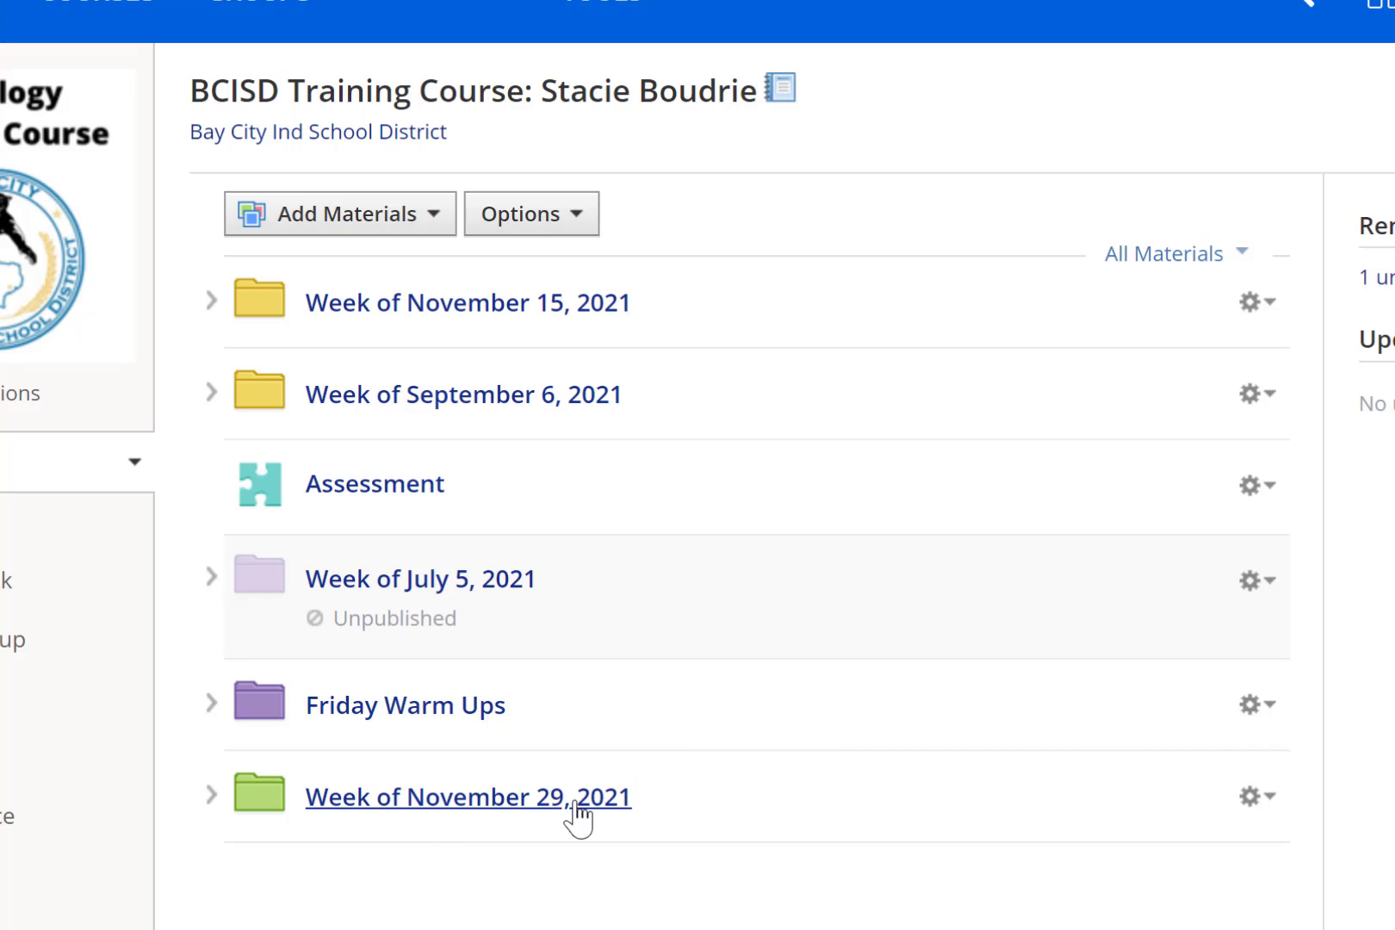
left_click(1269, 805)
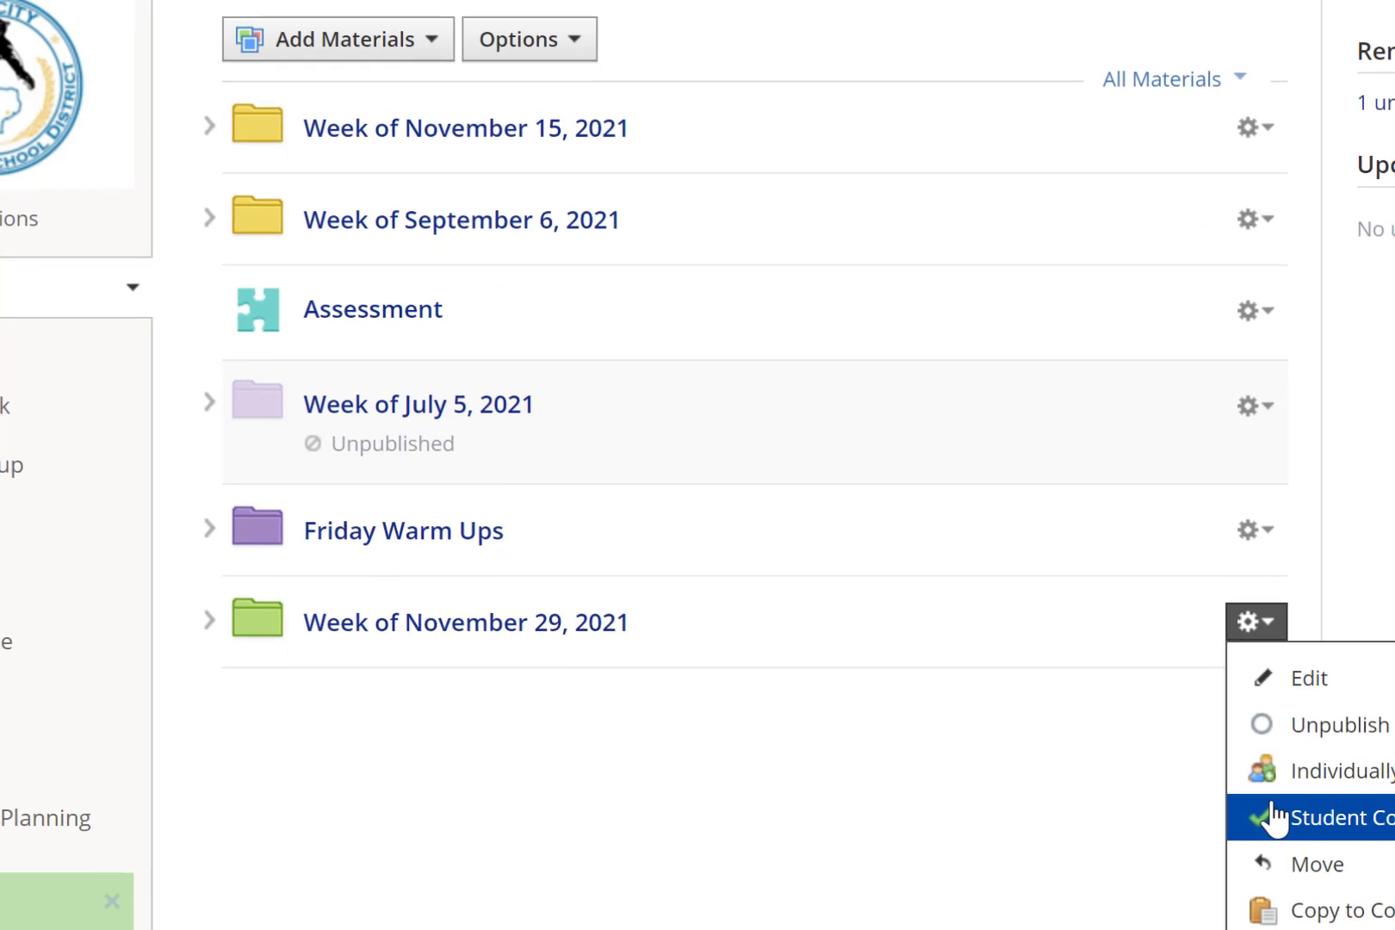
left_click(1134, 799)
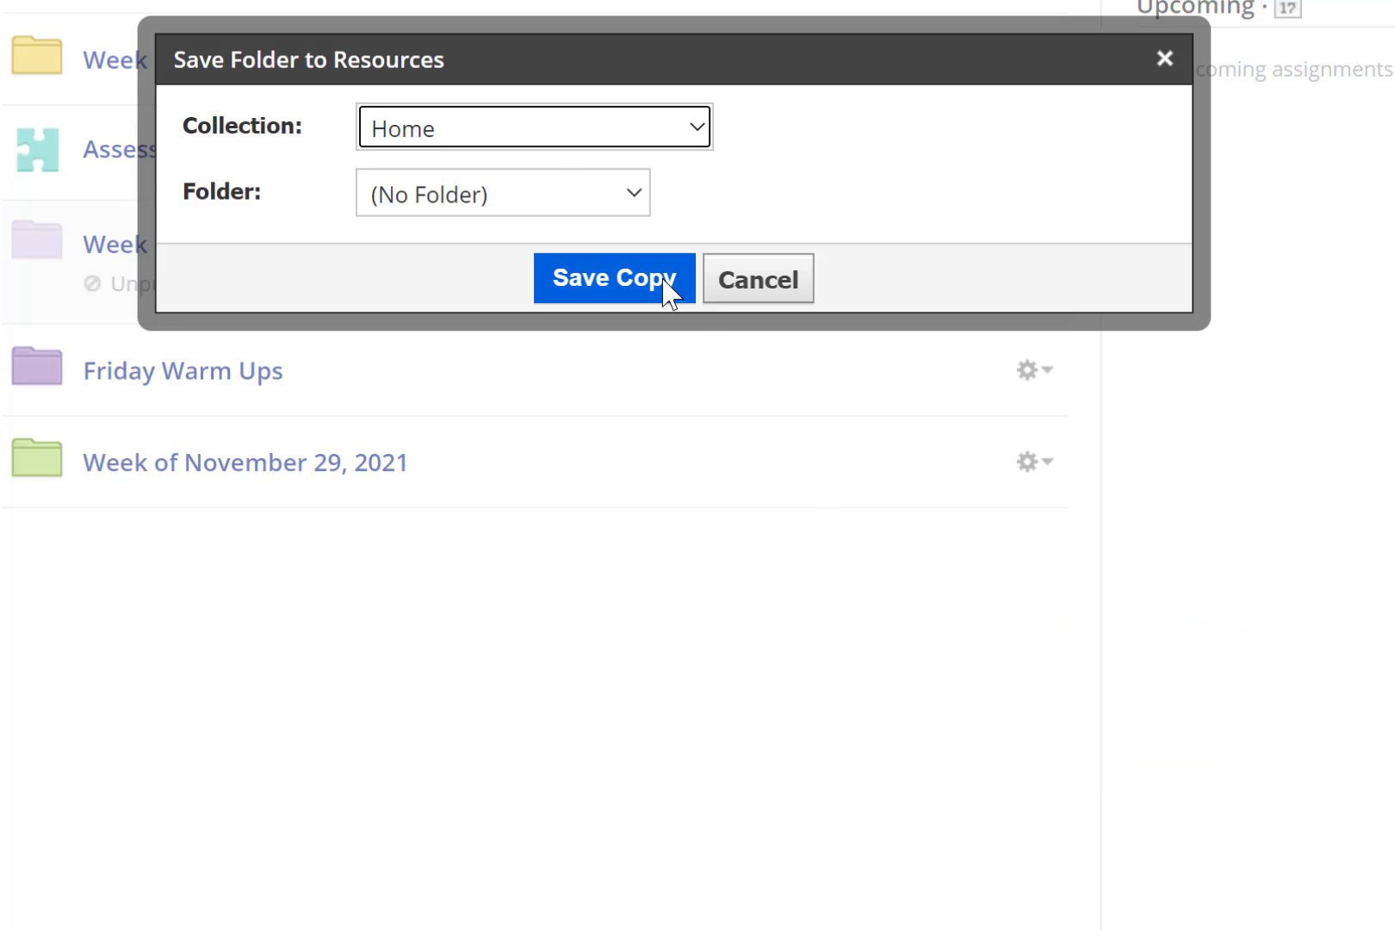
left_click(519, 129)
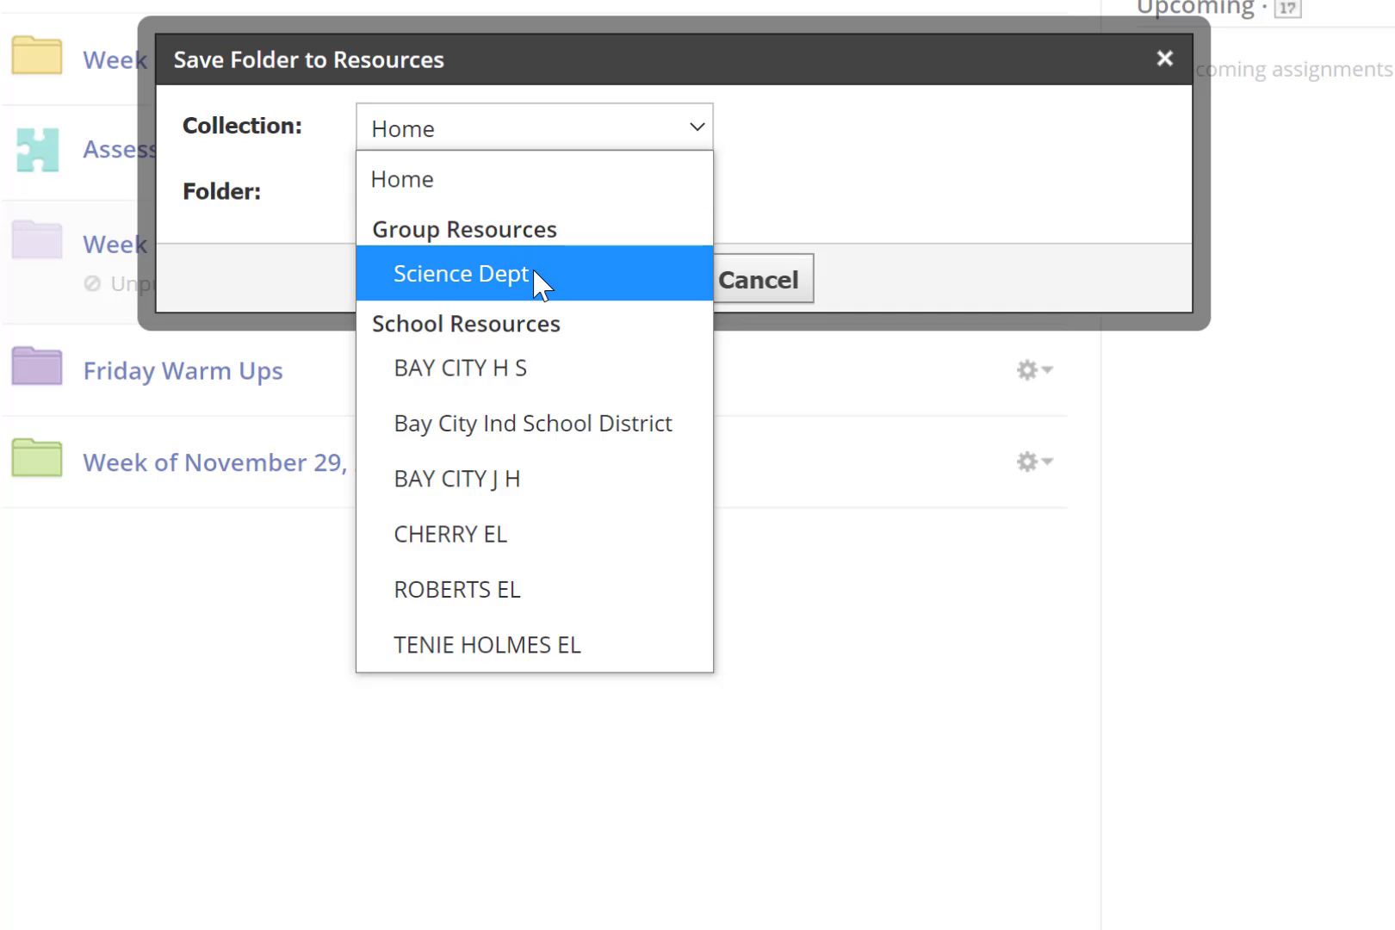
left_click(458, 189)
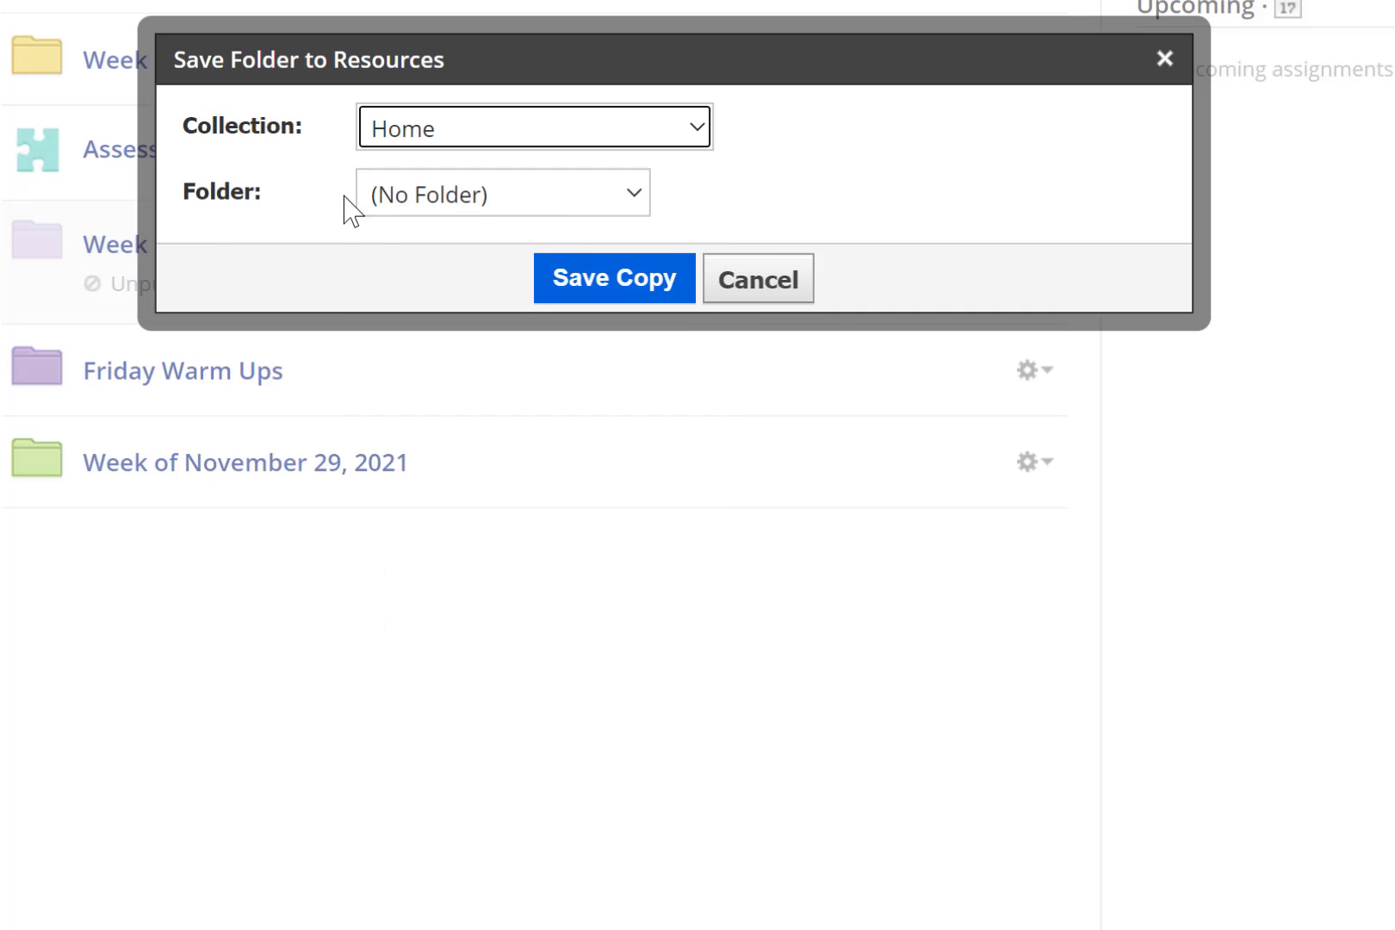
left_click(610, 293)
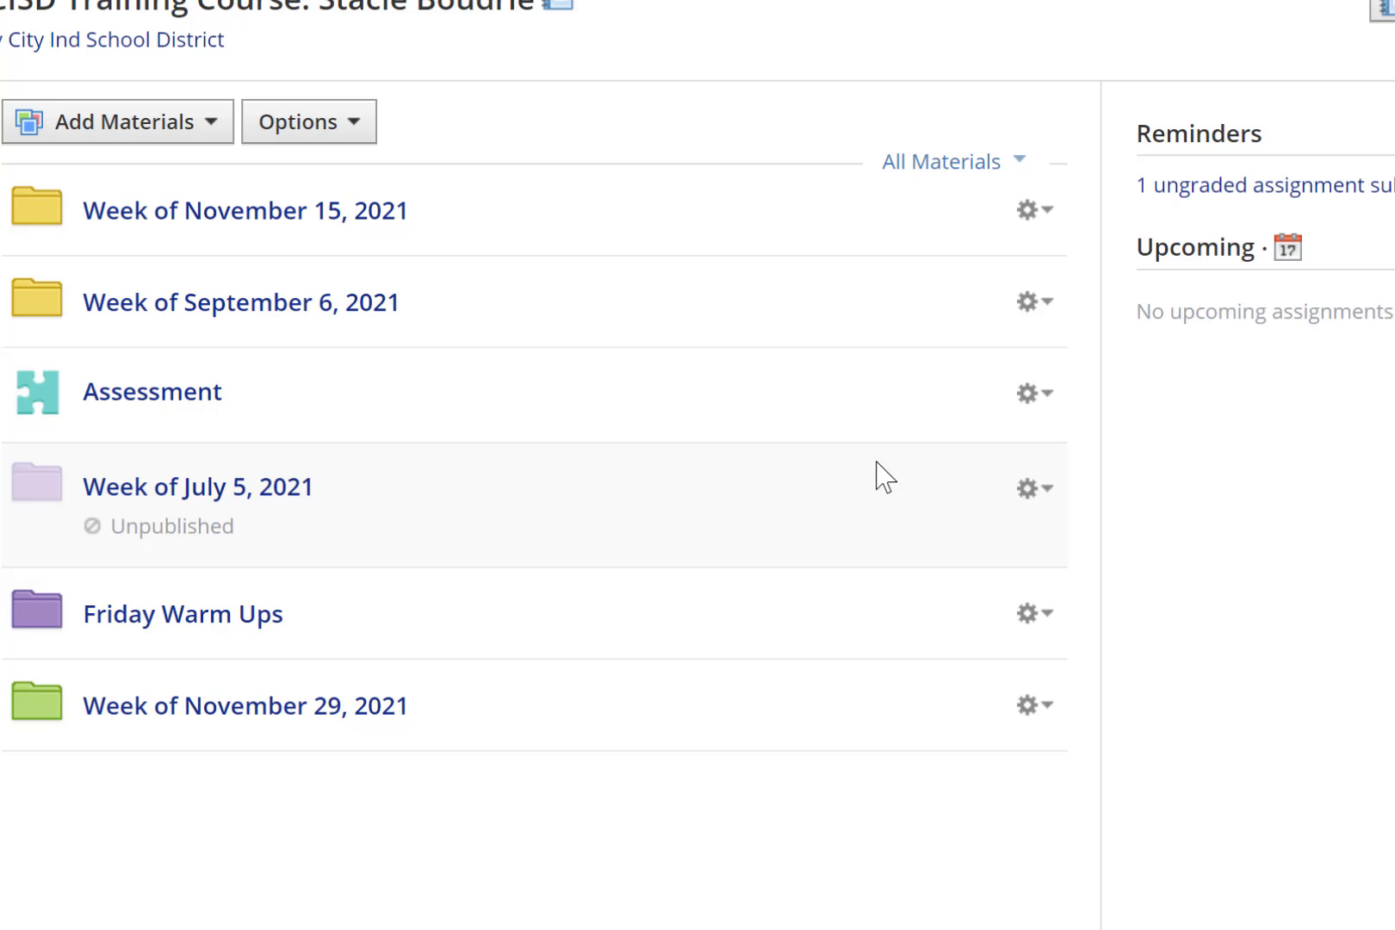
mouse_move(817, 442)
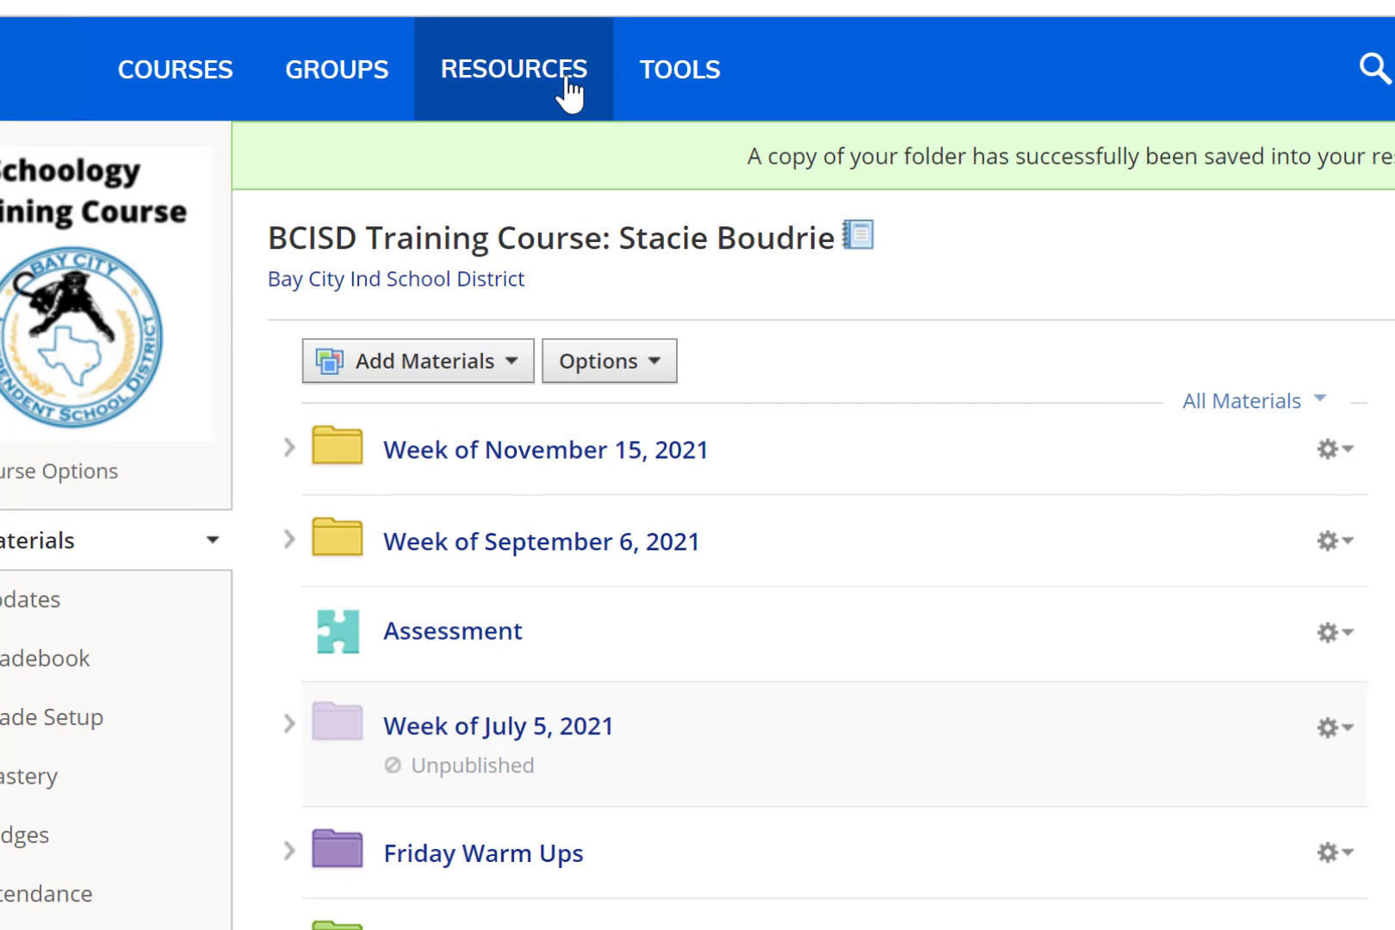
left_click(568, 81)
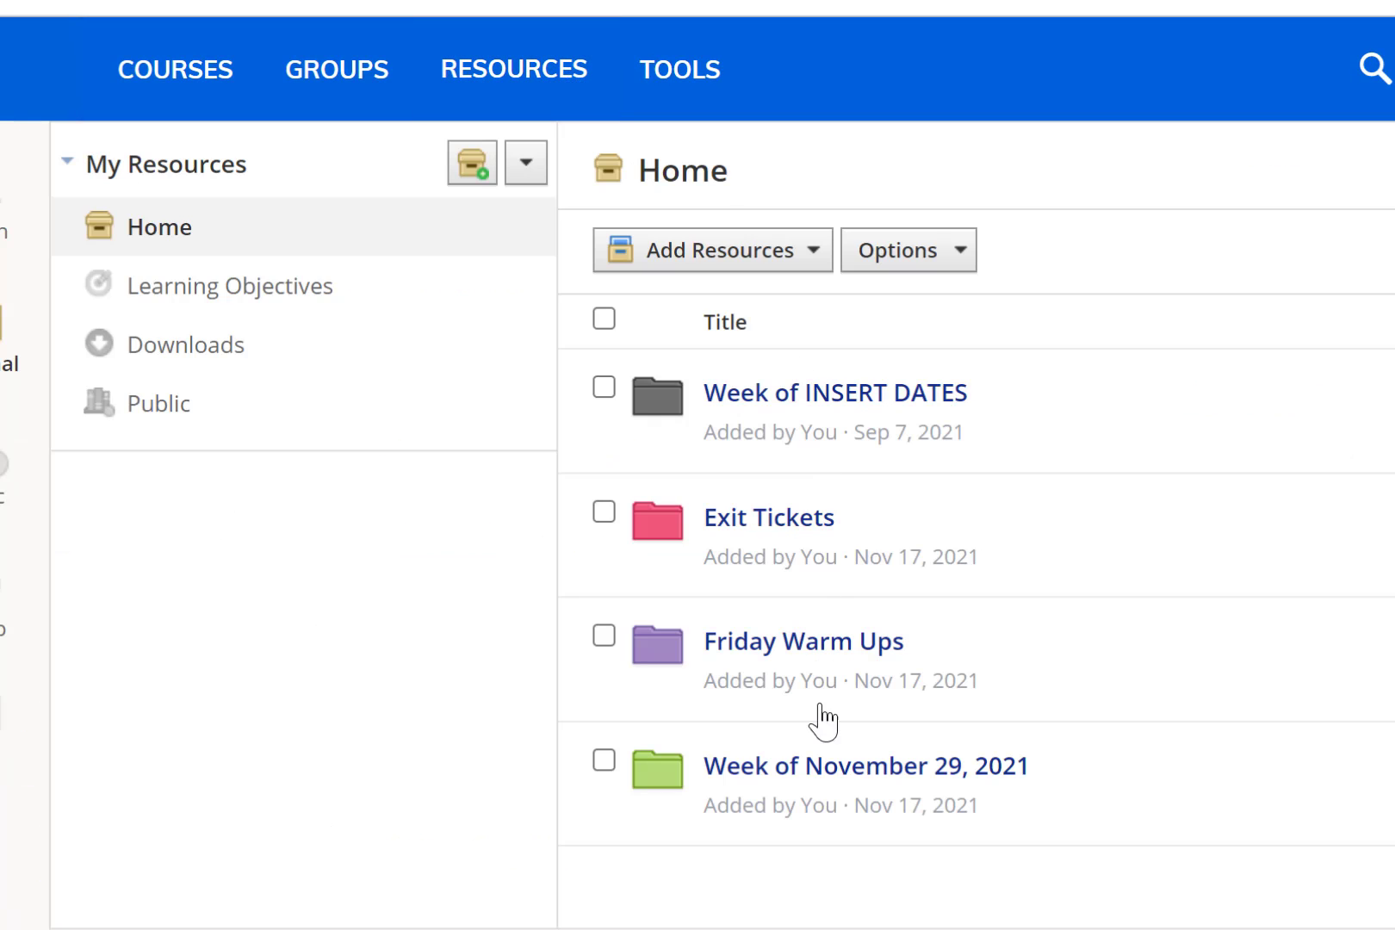